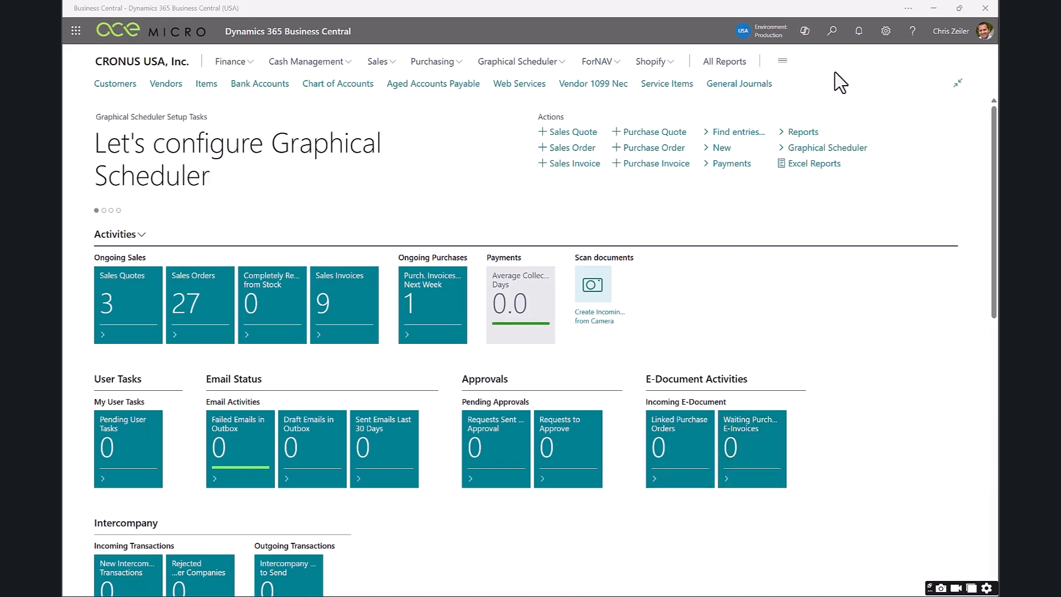
# Check the list of available companies, and search for and open the Intercompany Setup page.
pyautogui.click(775, 35)
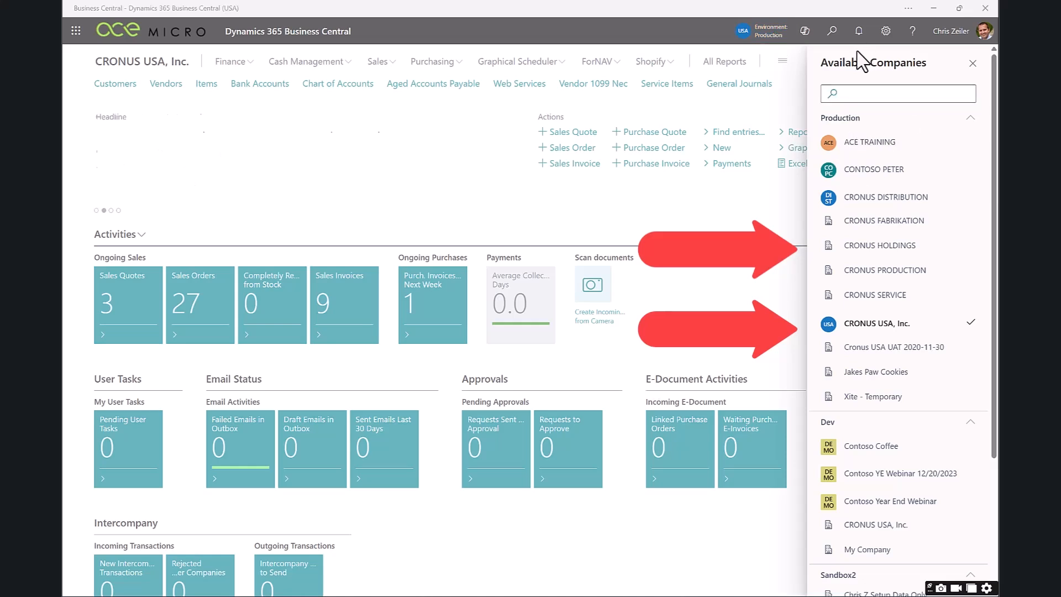
pyautogui.click(832, 30)
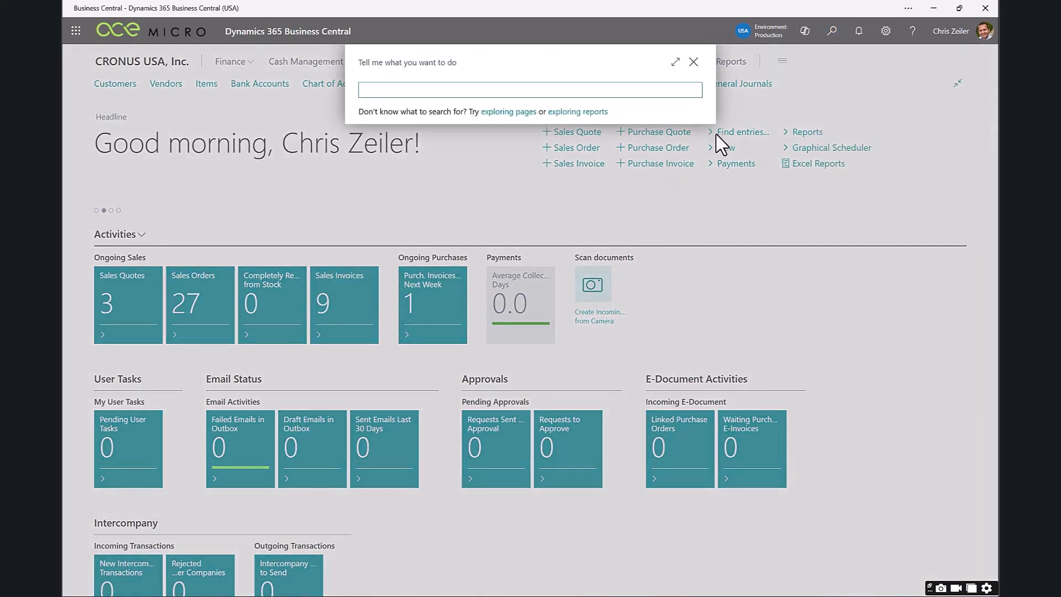
pyautogui.write('intercompany setup')
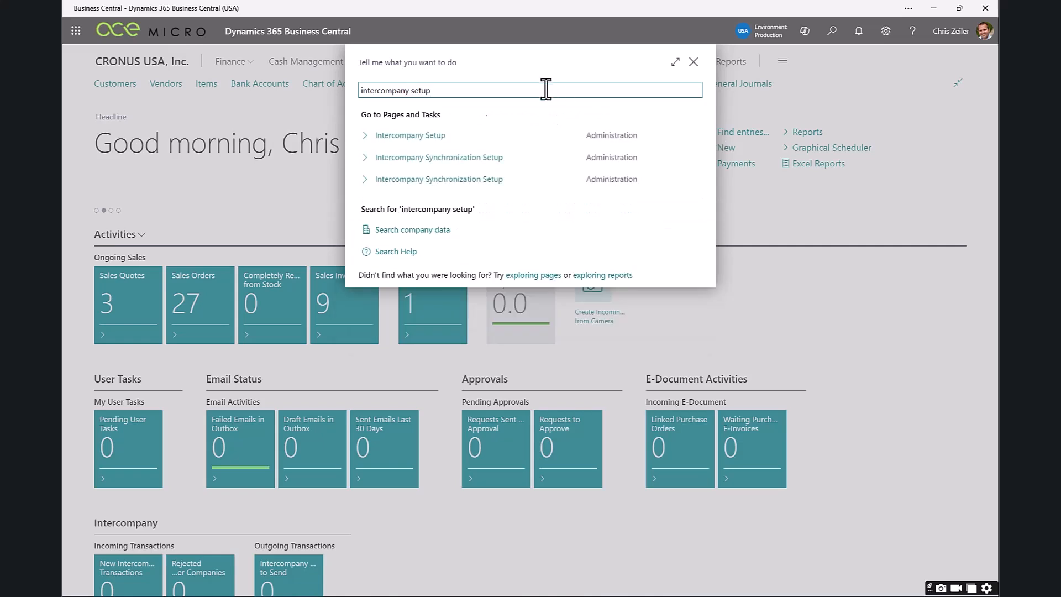
pyautogui.click(432, 137)
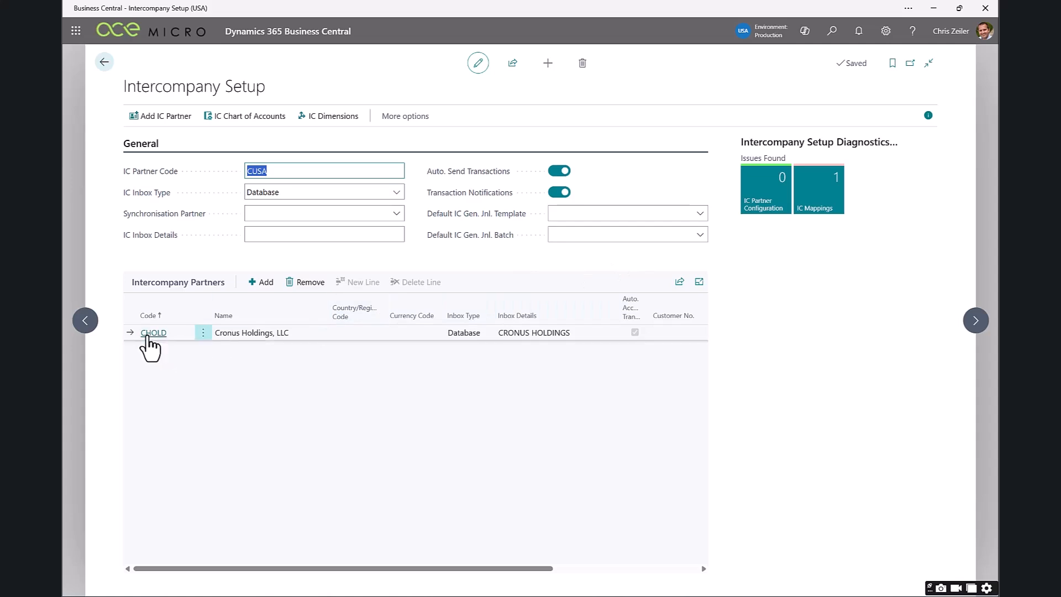
# Review the card of intercompany partner CHOLD and open the intercompany chart of accounts.
pyautogui.click(149, 334)
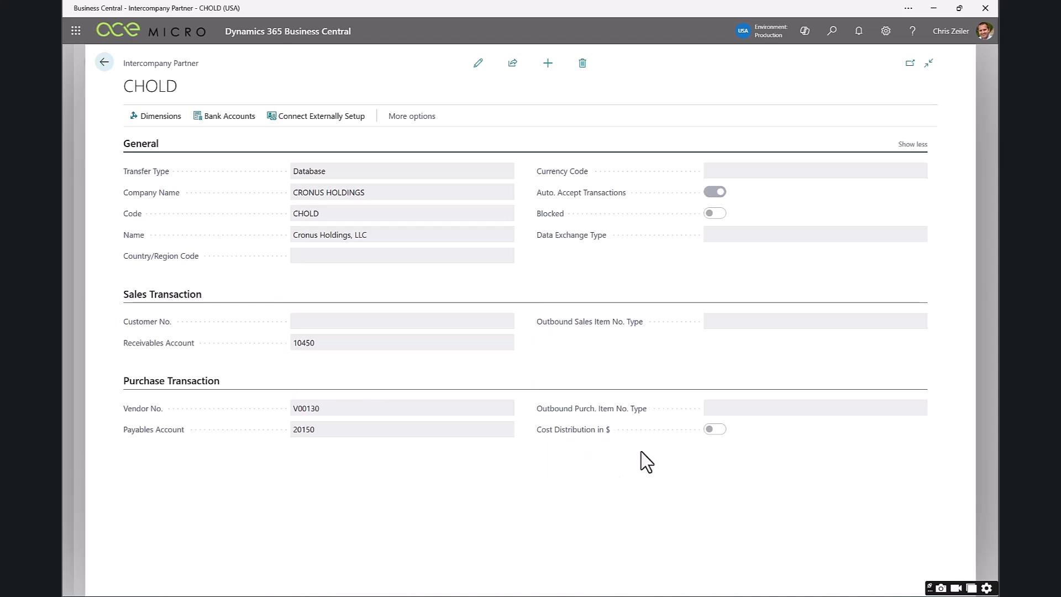
pyautogui.press('Escape')
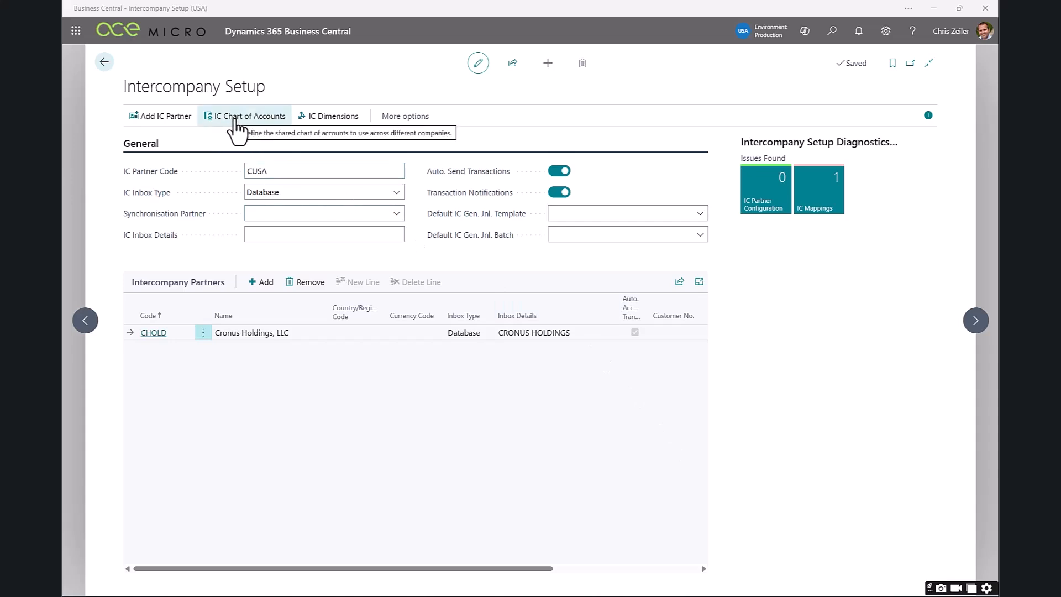
pyautogui.click(234, 123)
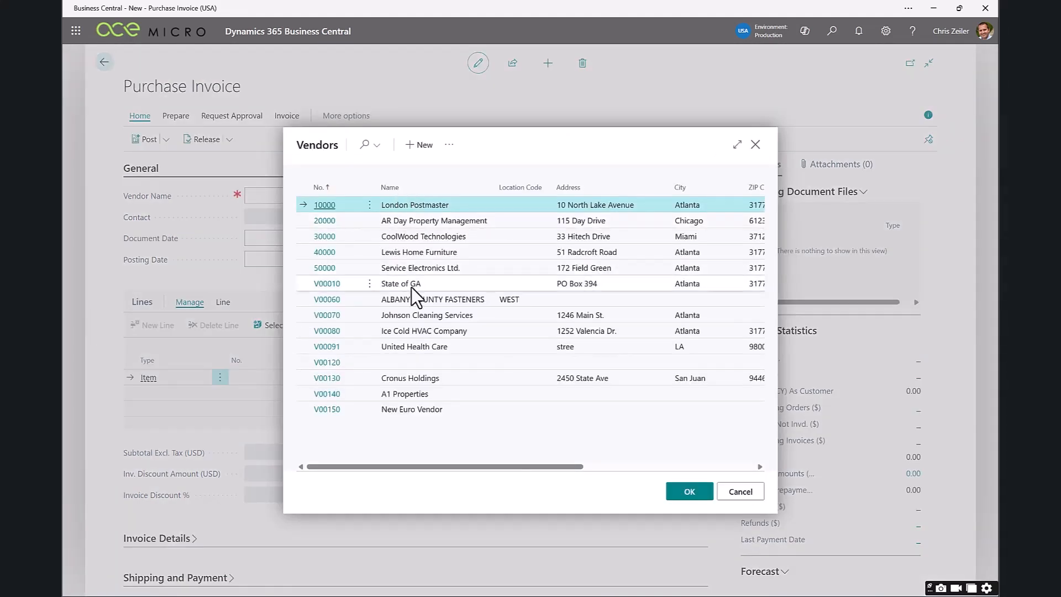
# Select Johnson Cleaning Services as the purchase invoice's vendor and enter CLEANING INV4456 as the vendor invoice number.
pyautogui.click(465, 317)
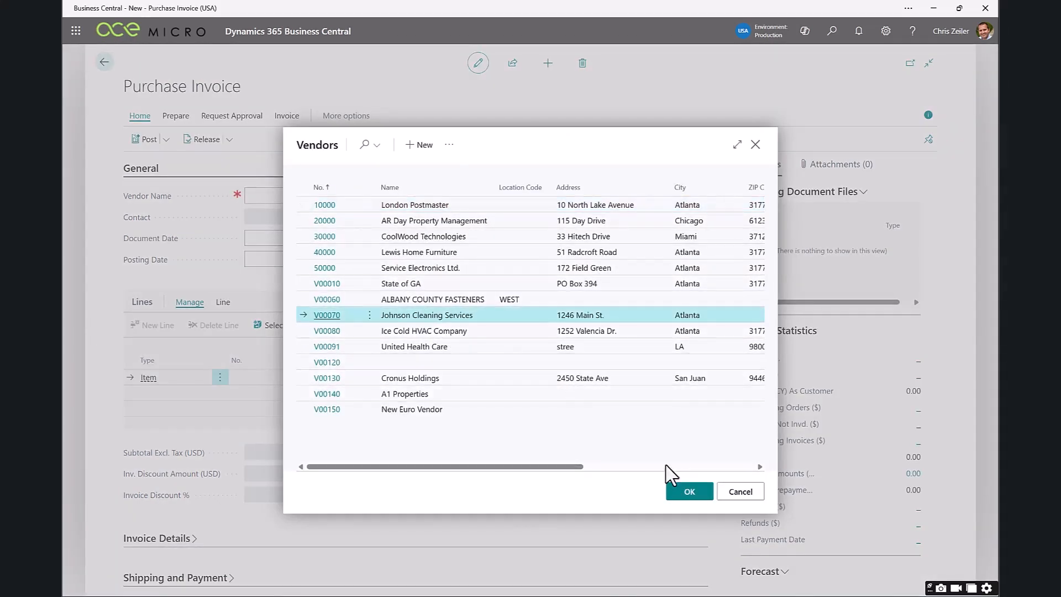
pyautogui.click(685, 494)
pyautogui.click(602, 214)
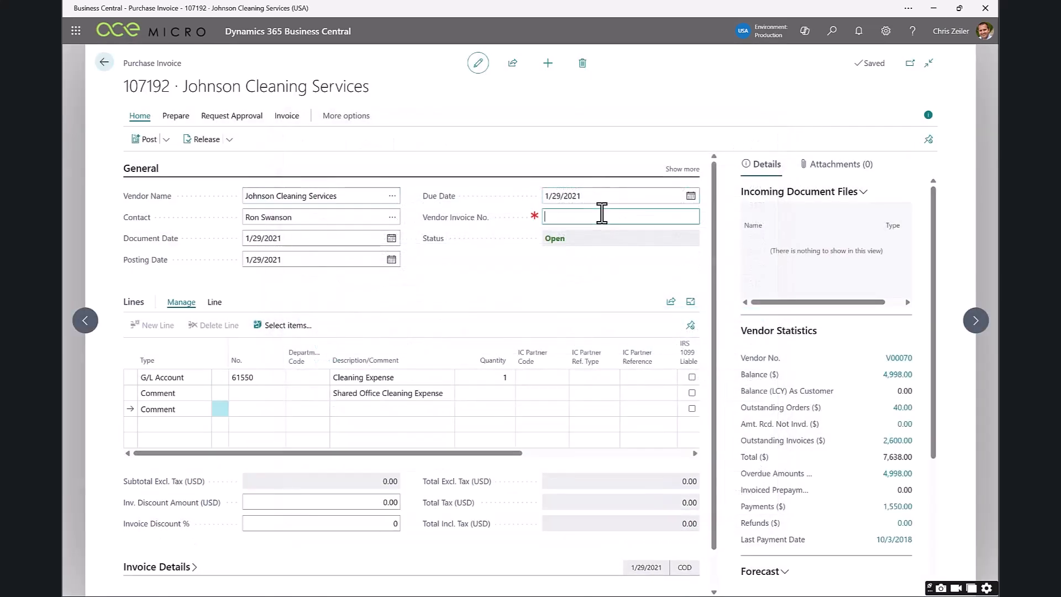
pyautogui.write('Cleaning INv4456')
pyautogui.press('Tab')
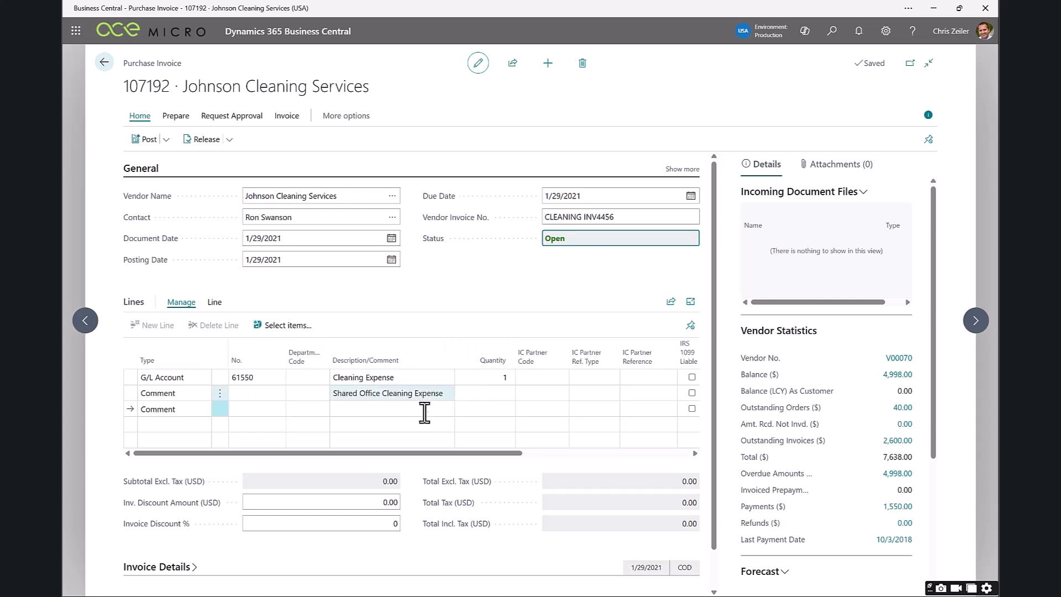
# Assign IC partner CHOLD to the G/L account line, with IC account 61550 Cleaning Expense as the partner reference.
pyautogui.moveTo(390, 456); pyautogui.dragTo(499, 461)
pyautogui.click(323, 377)
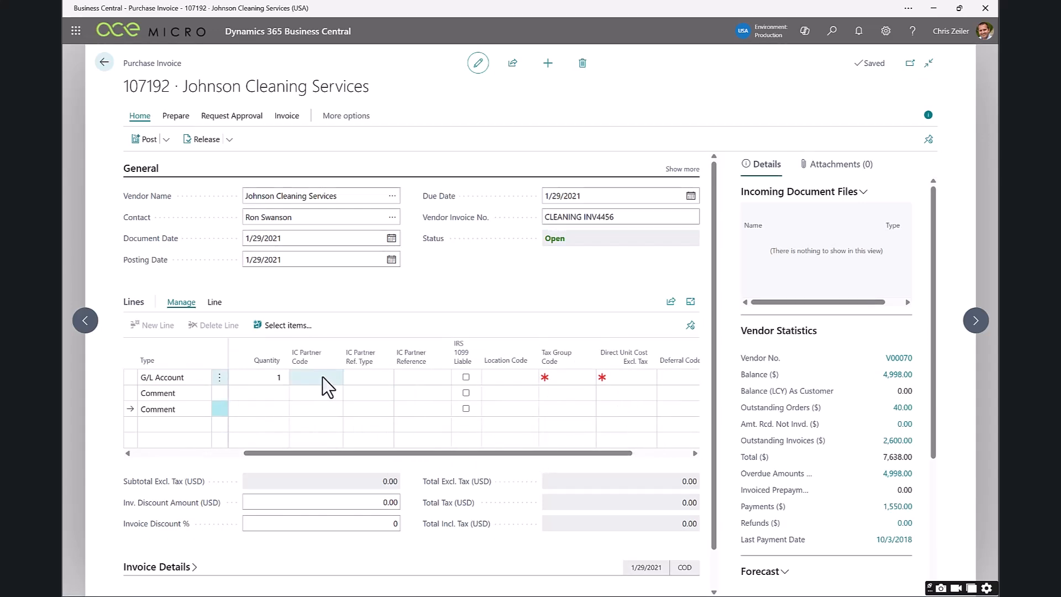
pyautogui.click(334, 378)
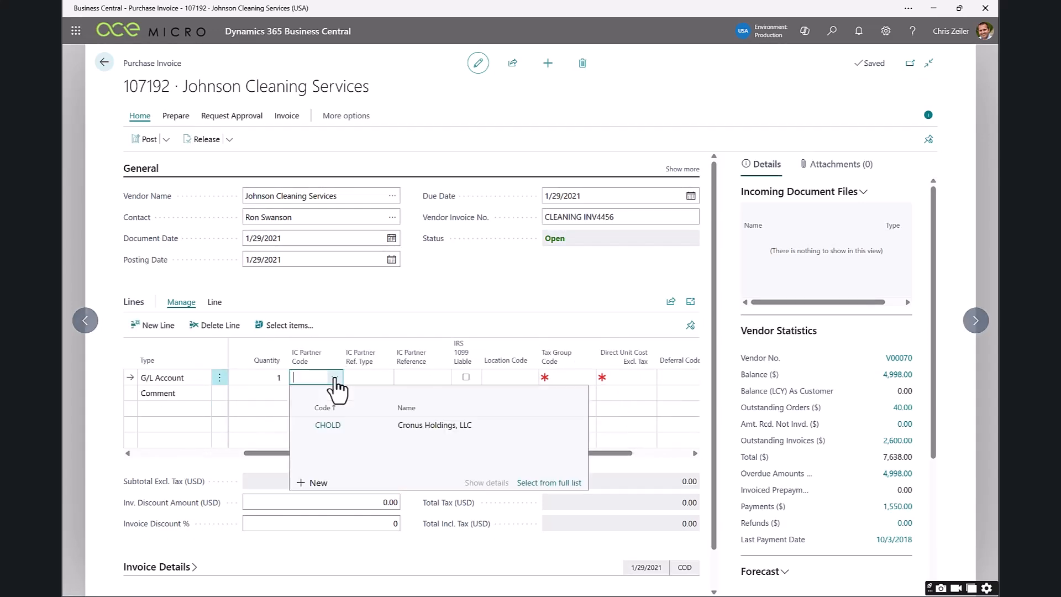
pyautogui.click(330, 425)
pyautogui.click(437, 378)
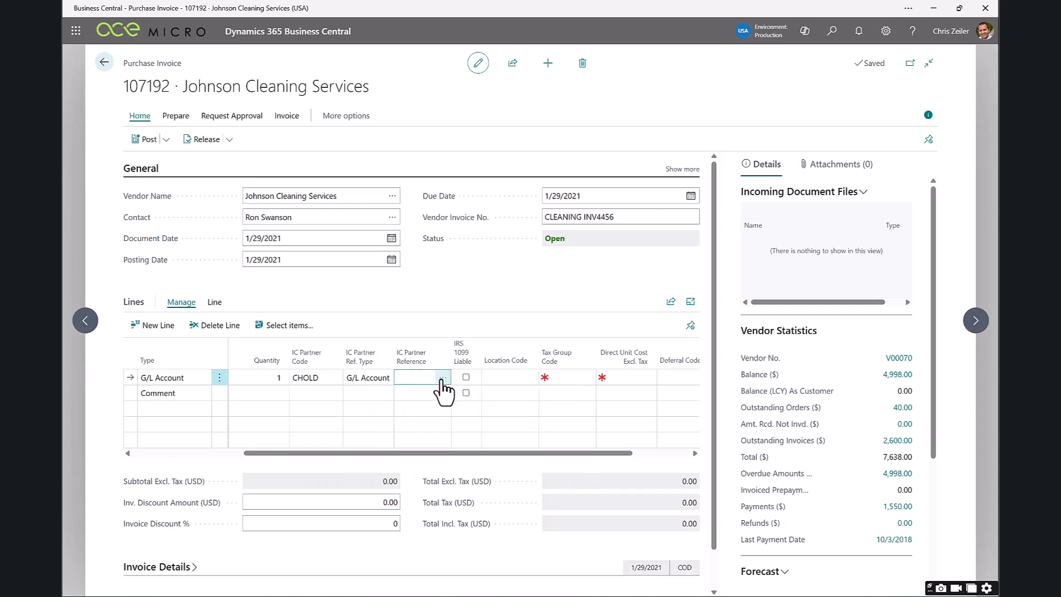
pyautogui.click(442, 379)
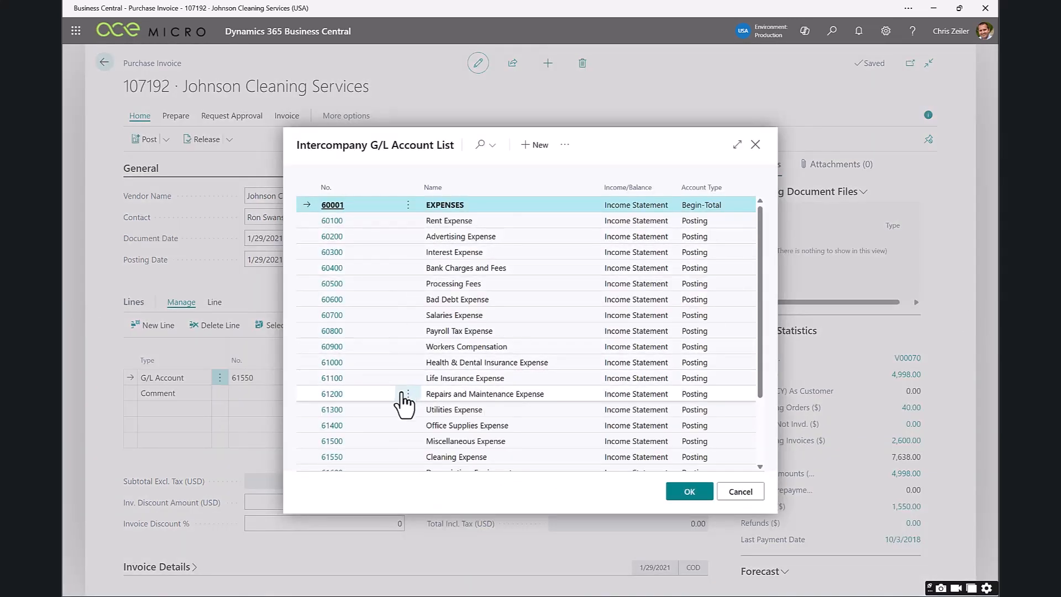
pyautogui.click(515, 457)
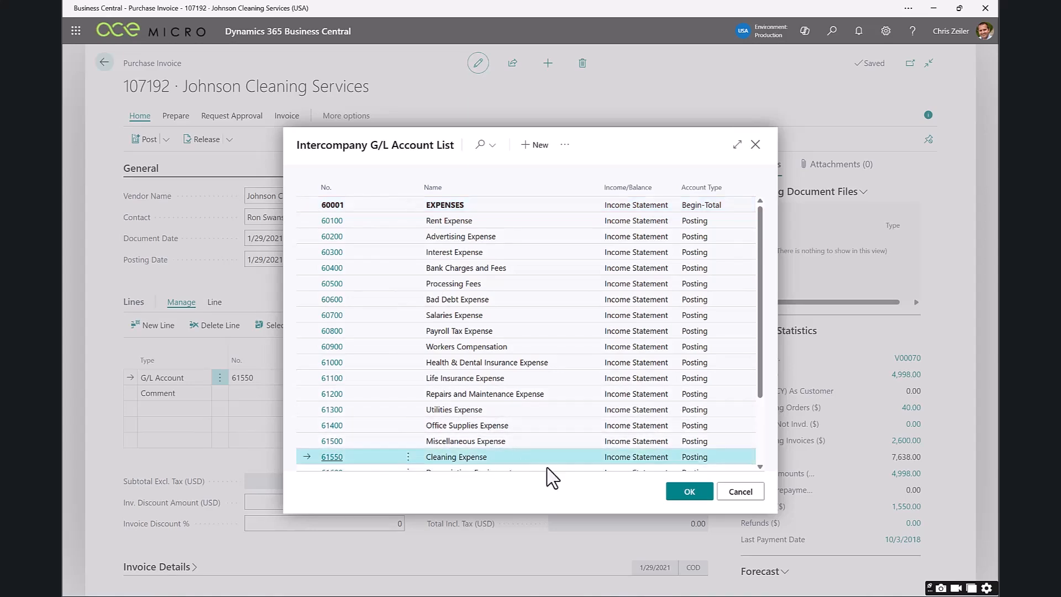
pyautogui.click(690, 492)
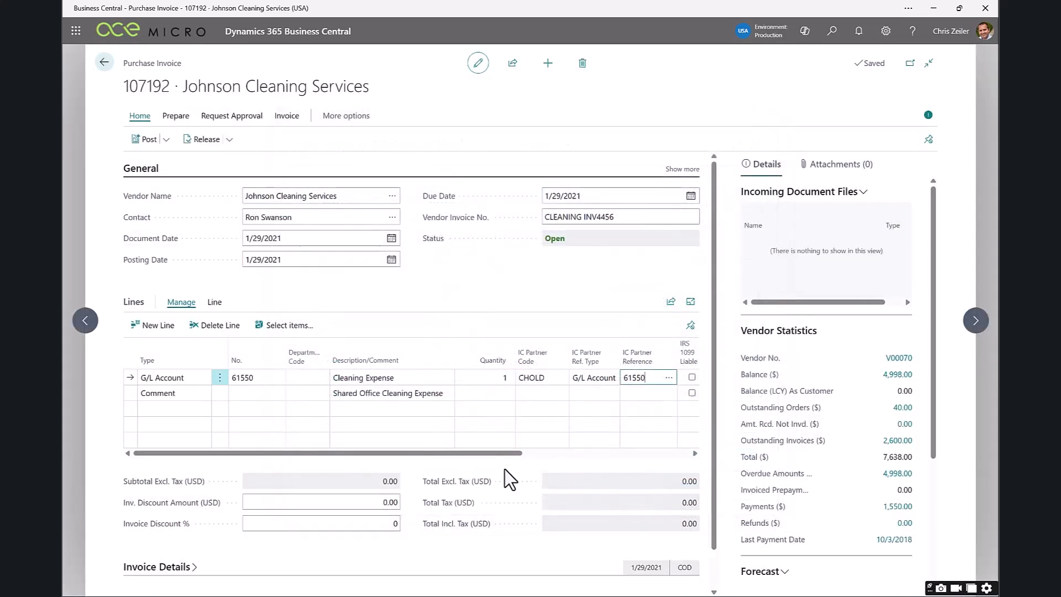
# Set the cleaning expense line's tax group to NONTAXABLE and its direct unit cost to 100.00.
pyautogui.moveTo(512, 454); pyautogui.dragTo(671, 454)
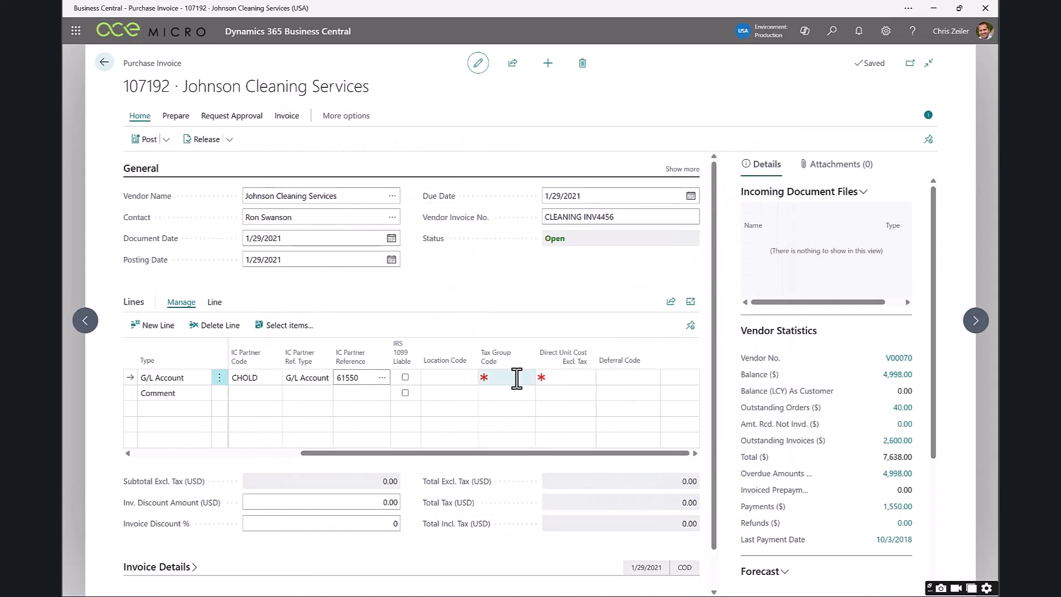
pyautogui.click(515, 378)
pyautogui.click(538, 472)
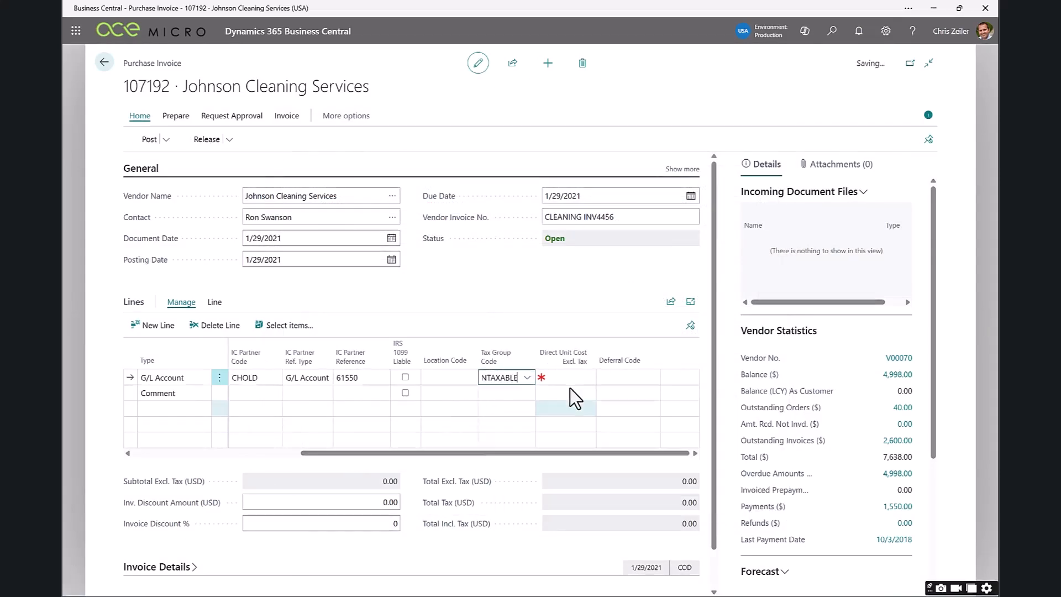
pyautogui.click(575, 378)
pyautogui.write('100.00')
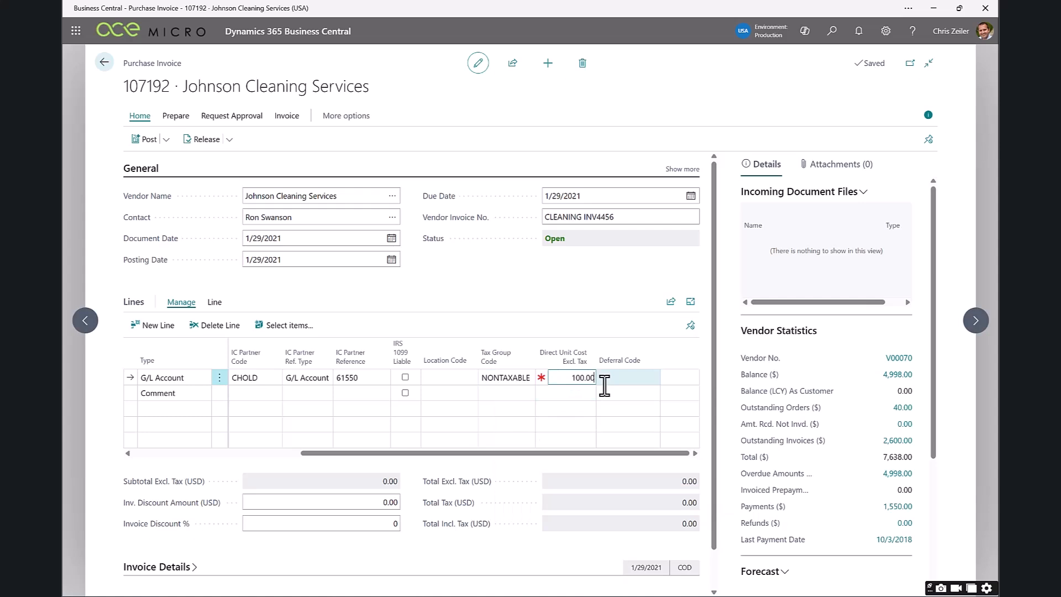
pyautogui.press('Tab')
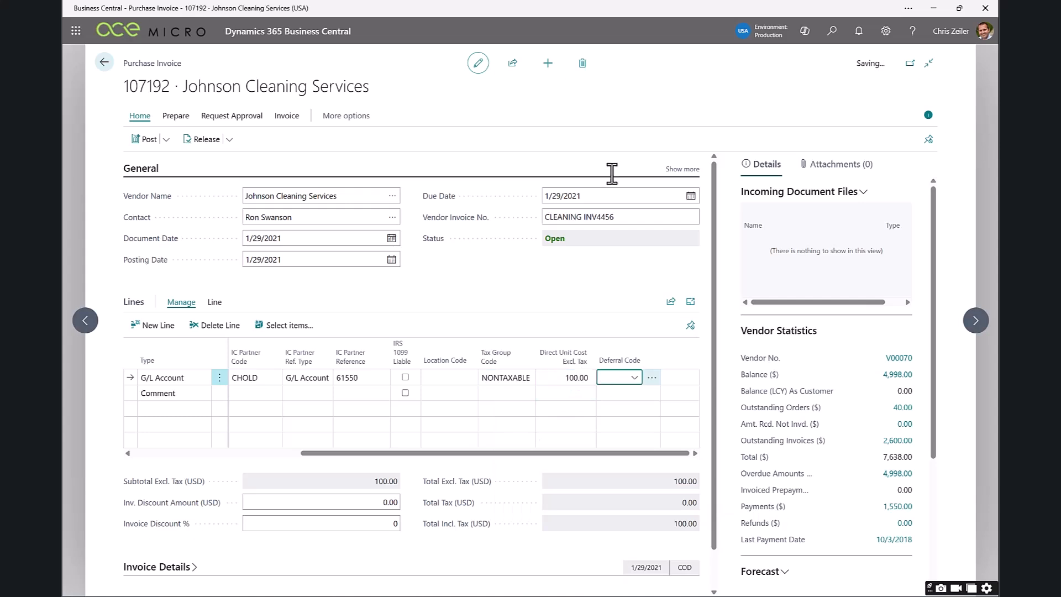
# Preview the posting of the Johnson Cleaning Services invoice and open its G/L entries.
pyautogui.moveTo(624, 454); pyautogui.dragTo(612, 454)
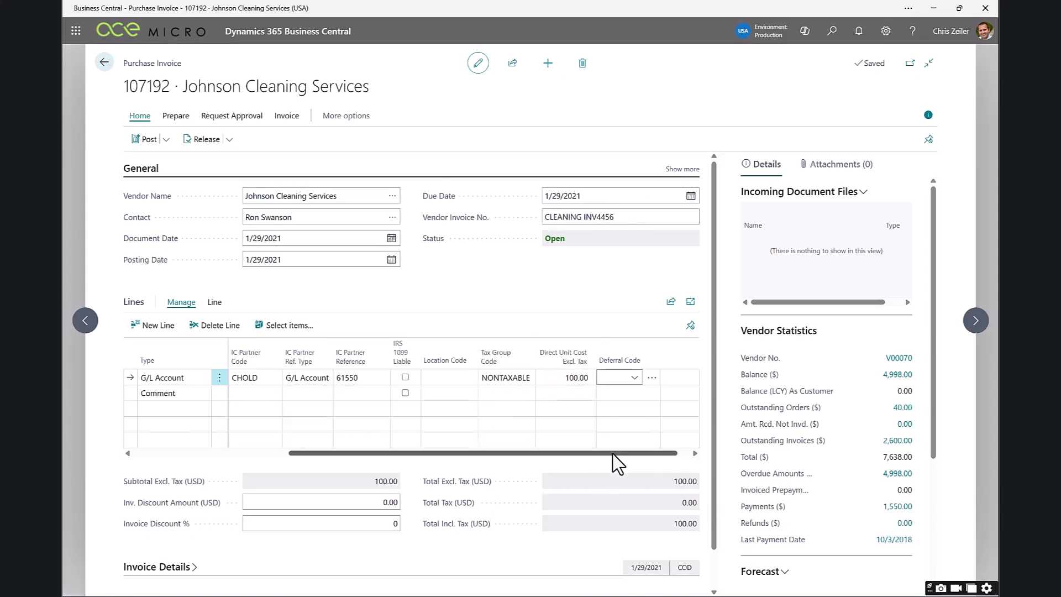
pyautogui.moveTo(613, 453); pyautogui.dragTo(446, 449)
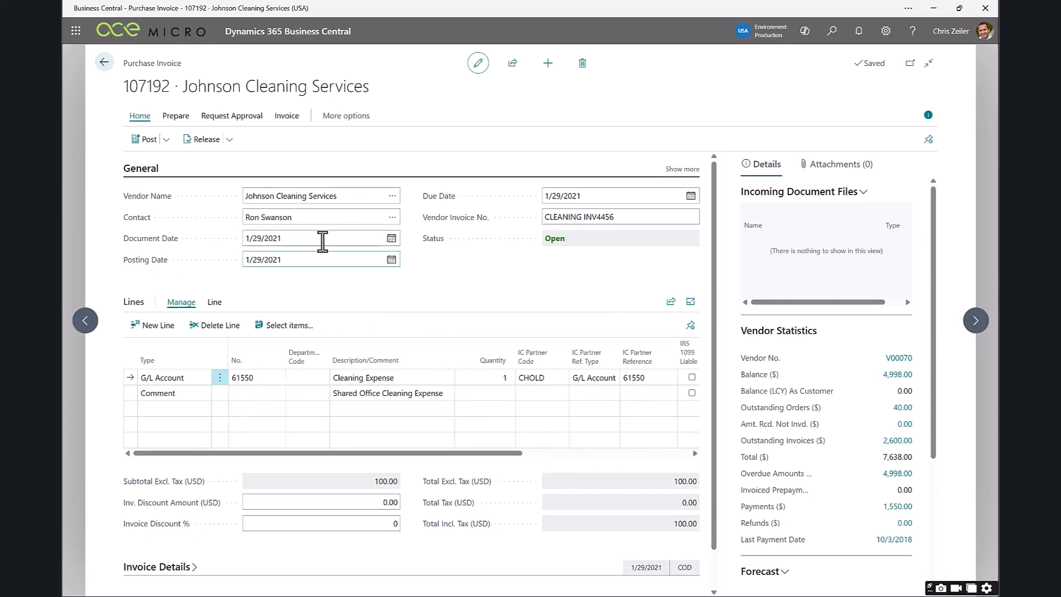
pyautogui.moveTo(492, 368)
pyautogui.click(166, 141)
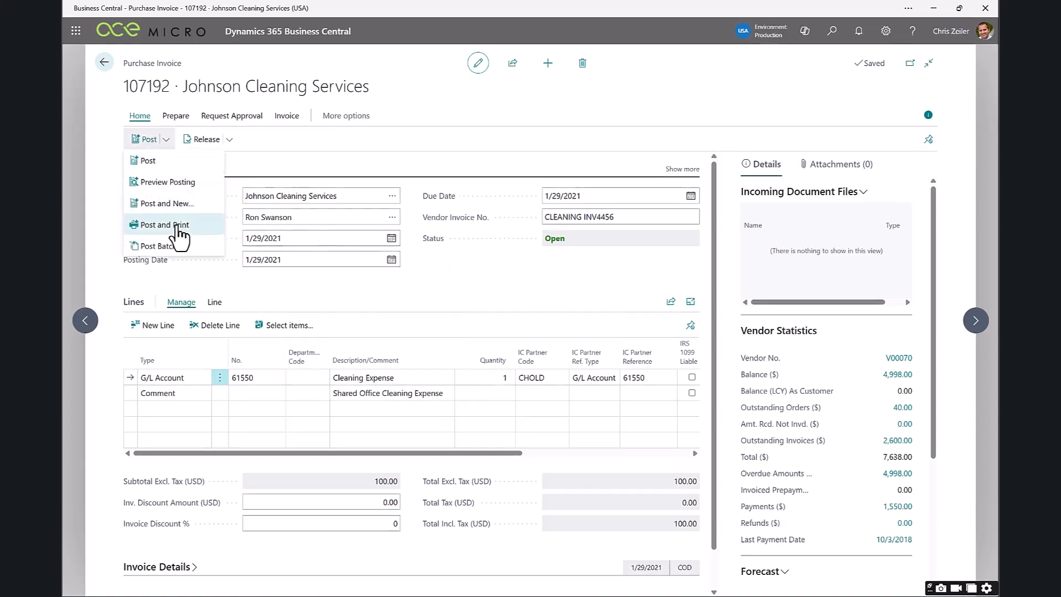
pyautogui.click(182, 182)
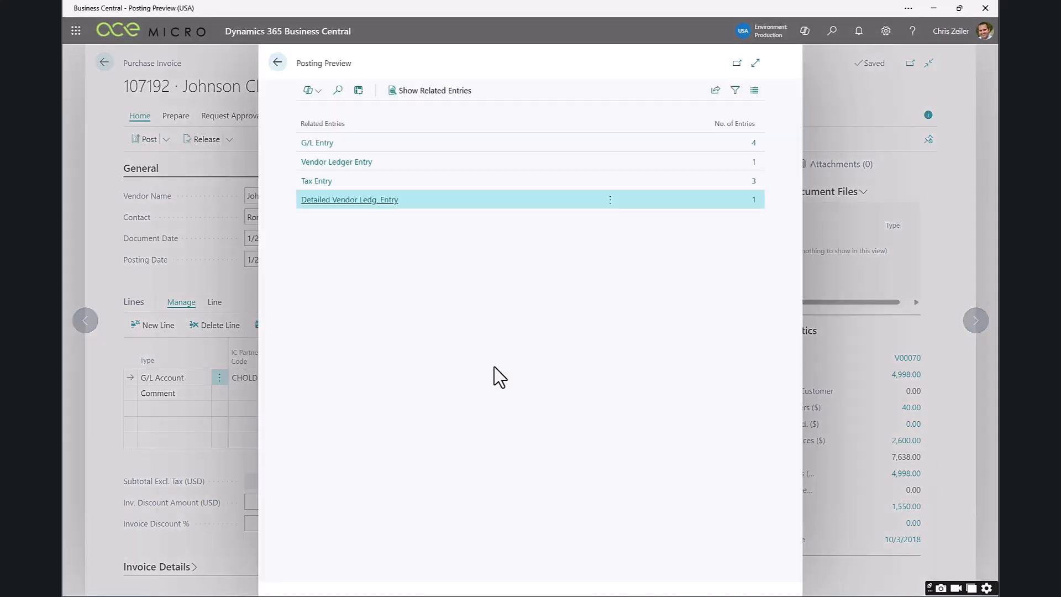
pyautogui.click(755, 145)
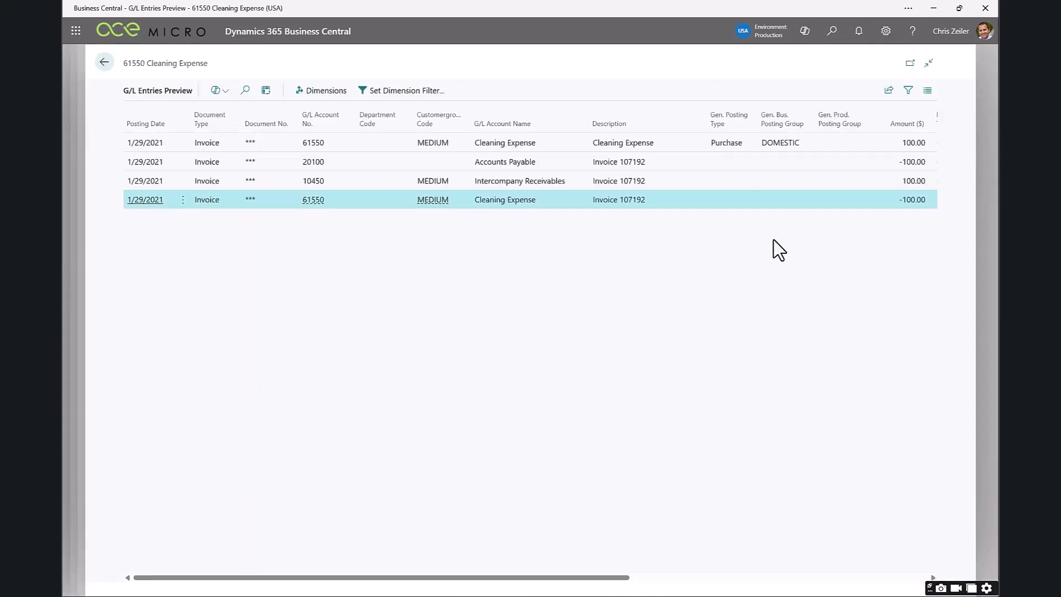
# Examine the previewed Accounts Payable, Intercompany Receivables and Cleaning Expense entries, highlighting the two Cleaning Expense lines together.
pyautogui.click(384, 161)
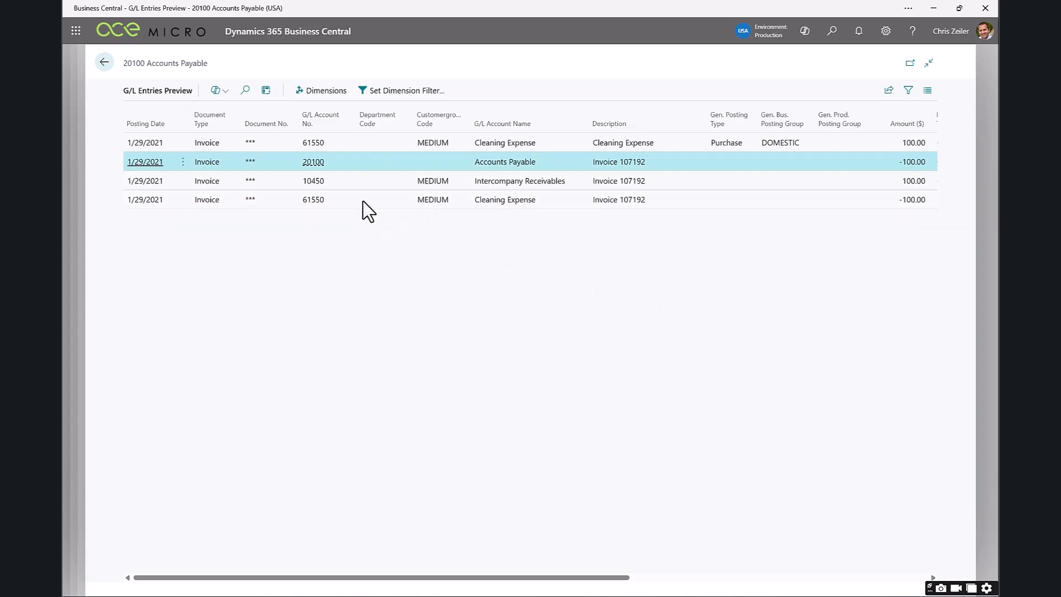
pyautogui.click(386, 182)
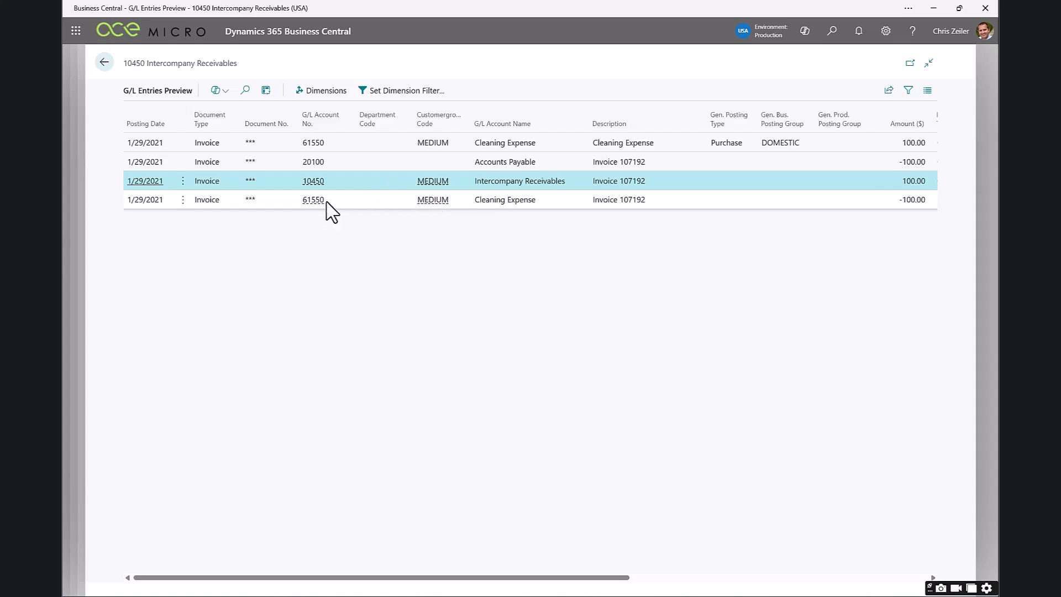
pyautogui.click(520, 143)
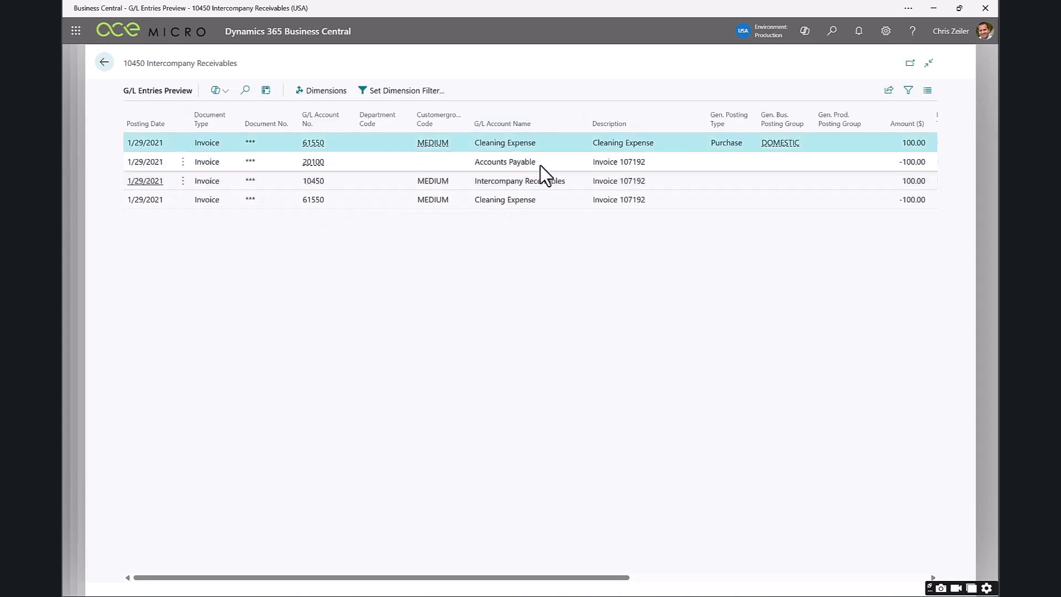
pyautogui.keyDown('ctrl'); pyautogui.click(525, 200); pyautogui.keyUp('ctrl')
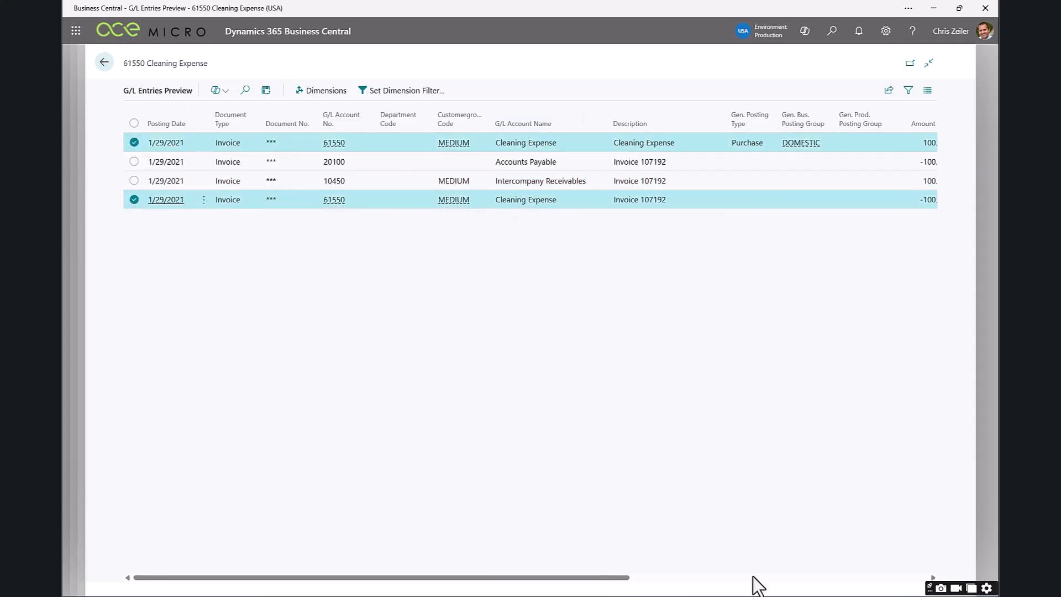
pyautogui.moveTo(593, 581); pyautogui.dragTo(657, 580)
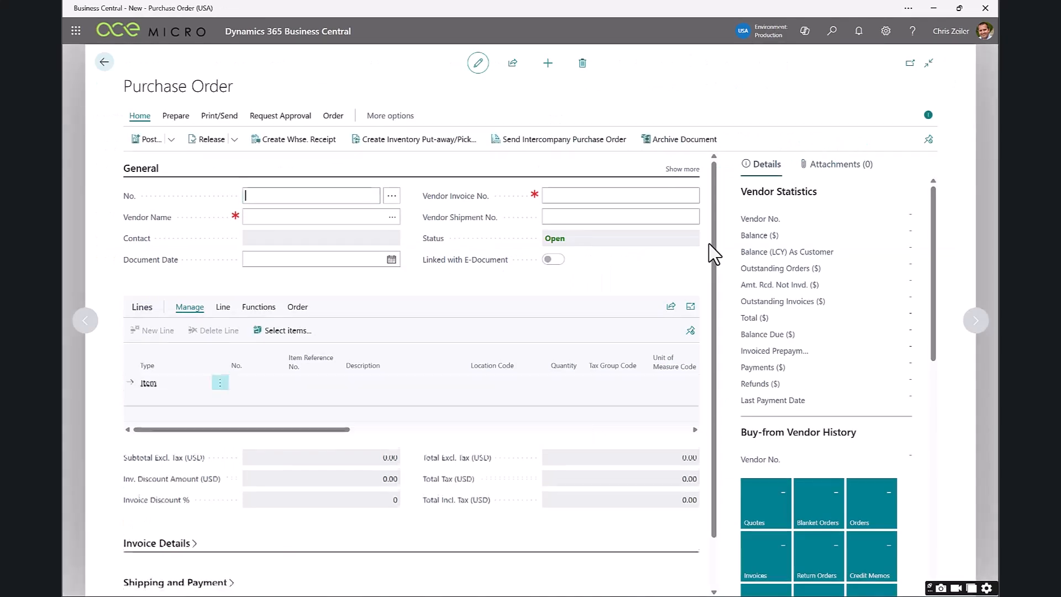
# Choose Cronus Holdings as the vendor on the new purchase order.
pyautogui.click(365, 218)
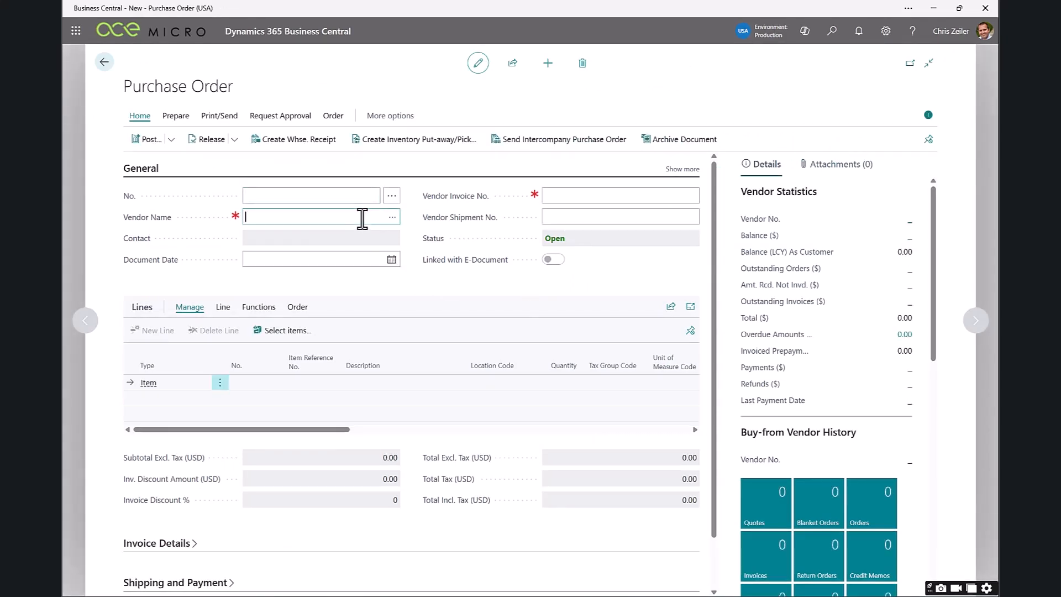
pyautogui.click(392, 217)
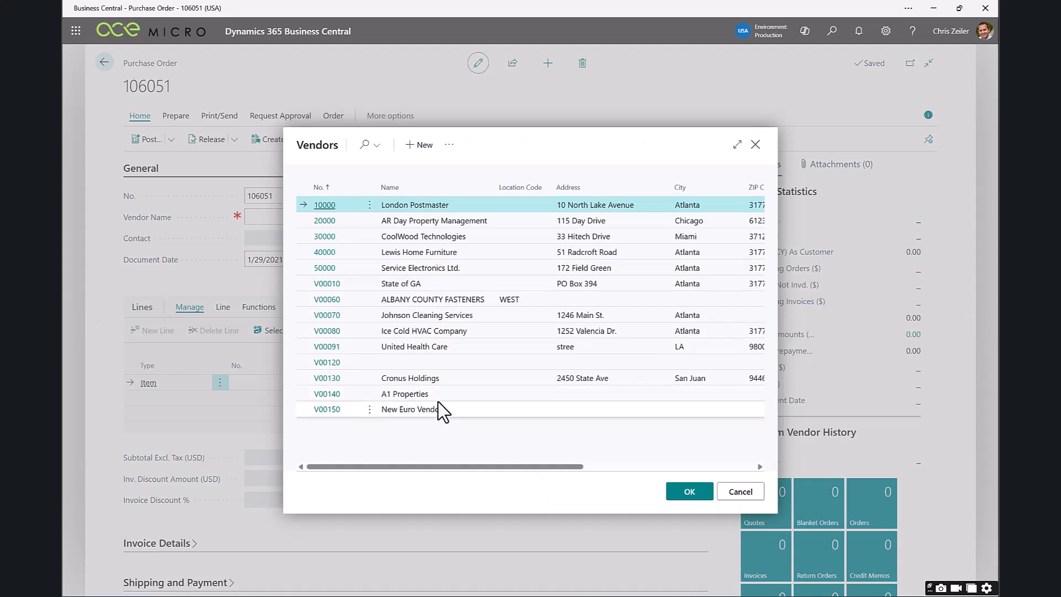
pyautogui.click(452, 380)
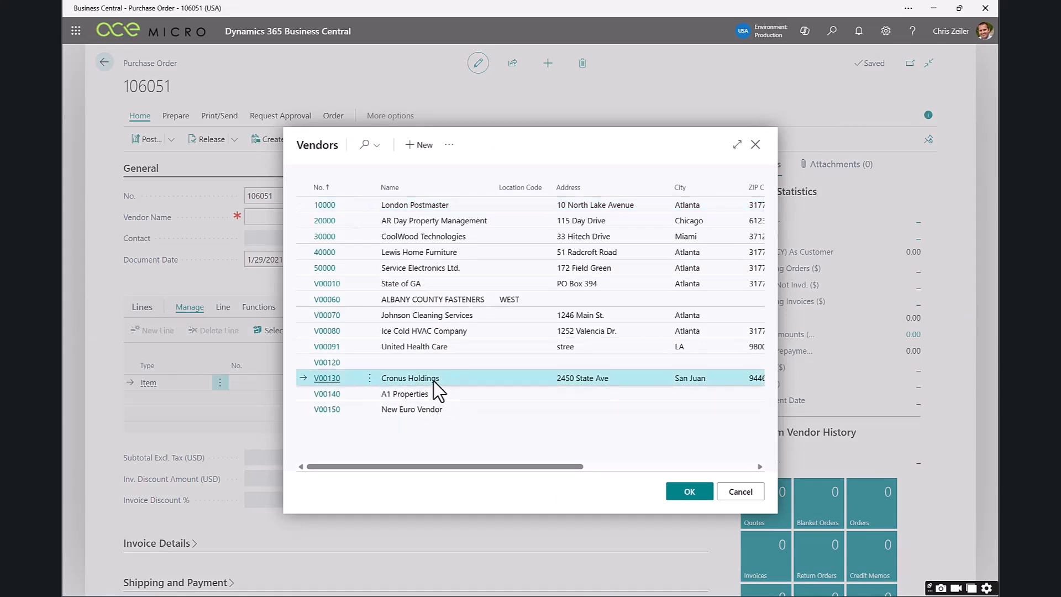
pyautogui.click(696, 502)
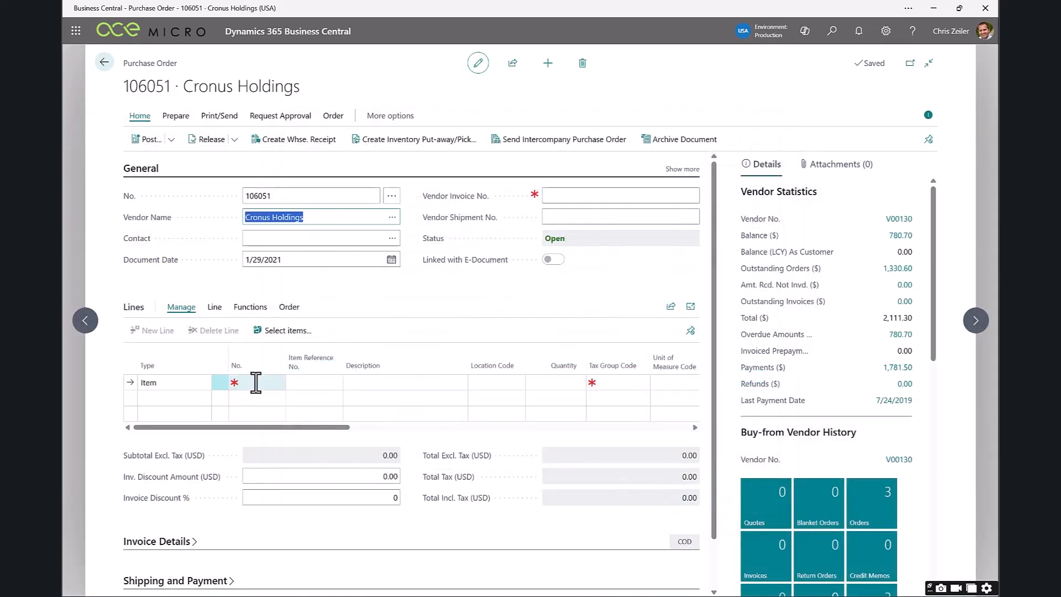
# Add 5 of item 1000 (Fancy Lamp) to the purchase order and send it as an intercompany purchase order.
pyautogui.click(254, 382)
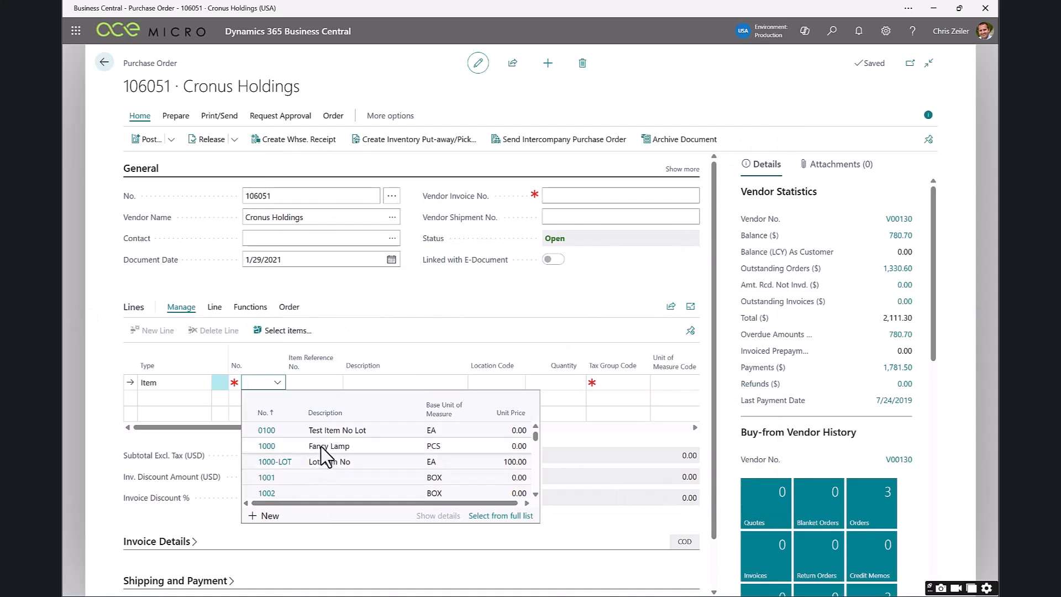
pyautogui.click(268, 446)
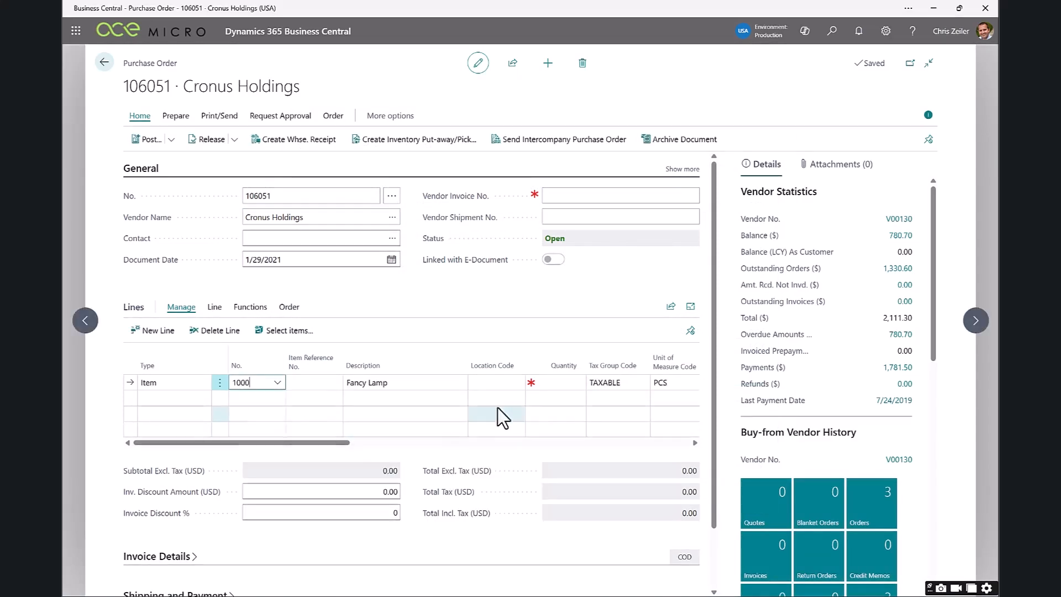
pyautogui.click(551, 382)
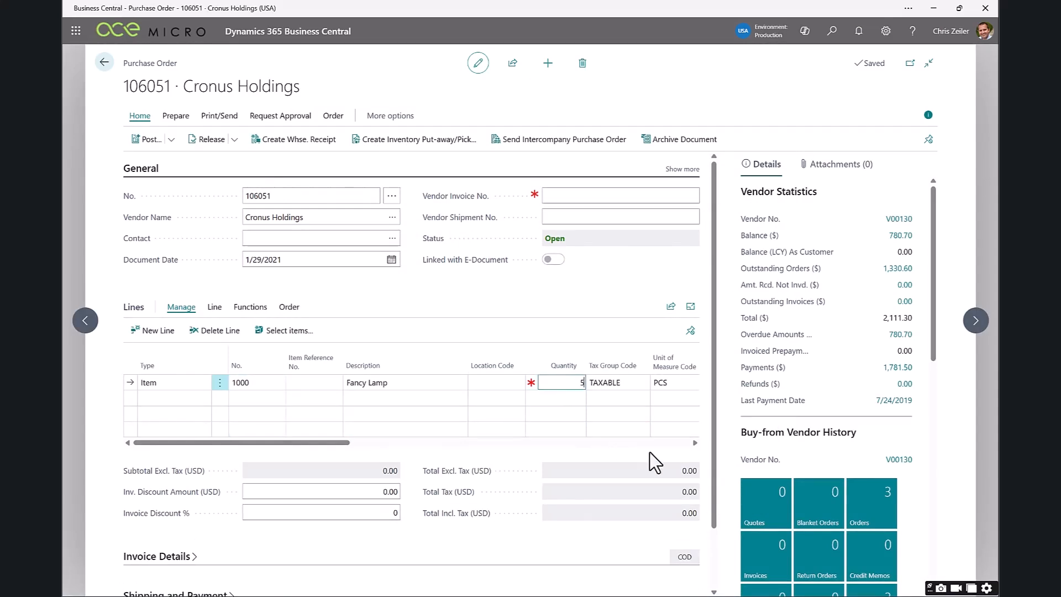
pyautogui.write('5')
pyautogui.press('Tab')
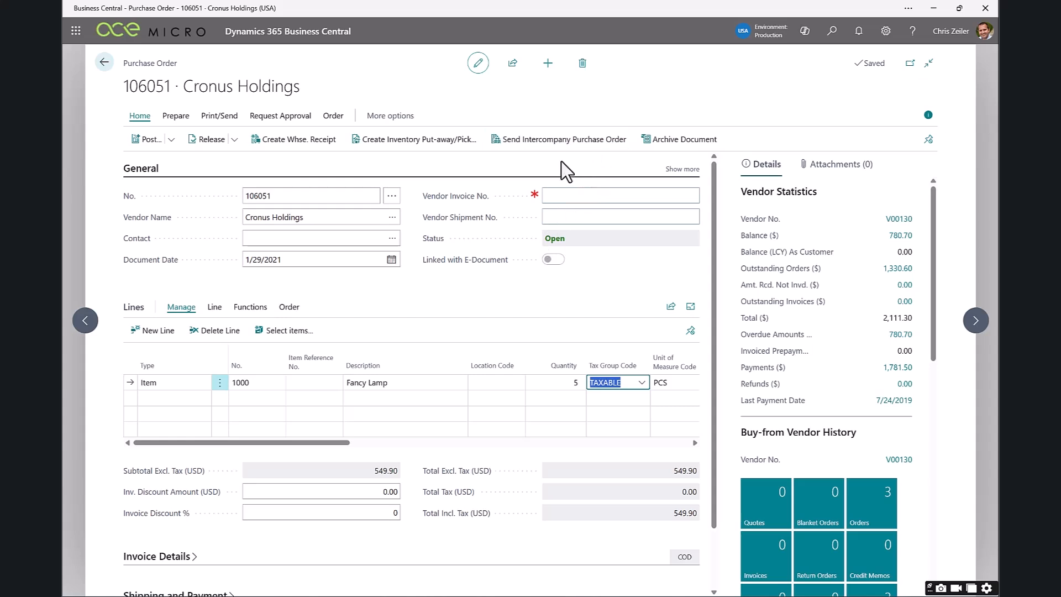
pyautogui.click(570, 143)
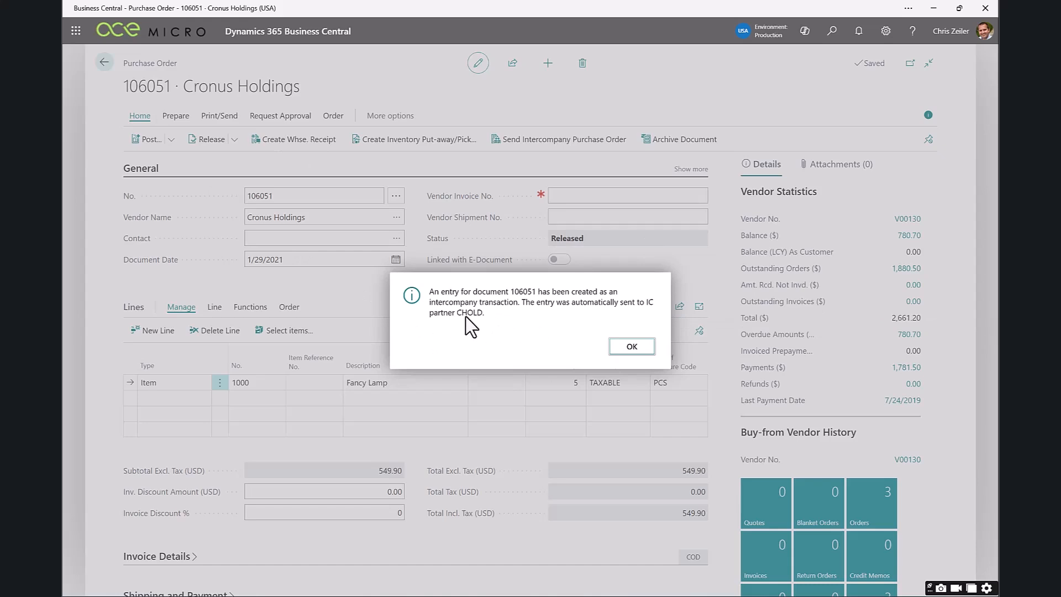
pyautogui.click(633, 348)
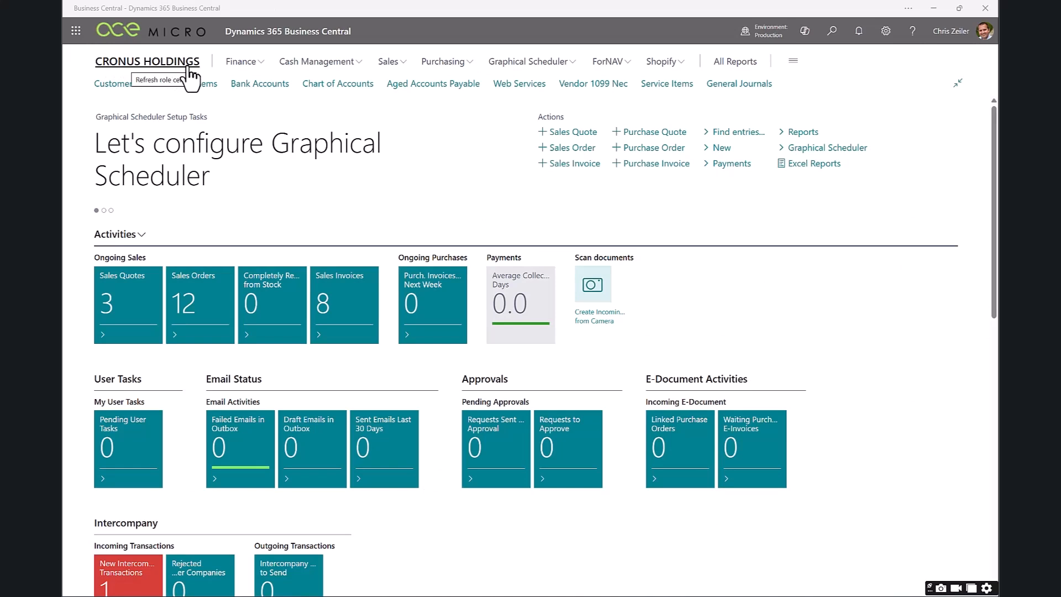
# In the Cronus Holdings company, find the intercompany sales order for Cronus USA among the sales orders and open it.
pyautogui.click(390, 62)
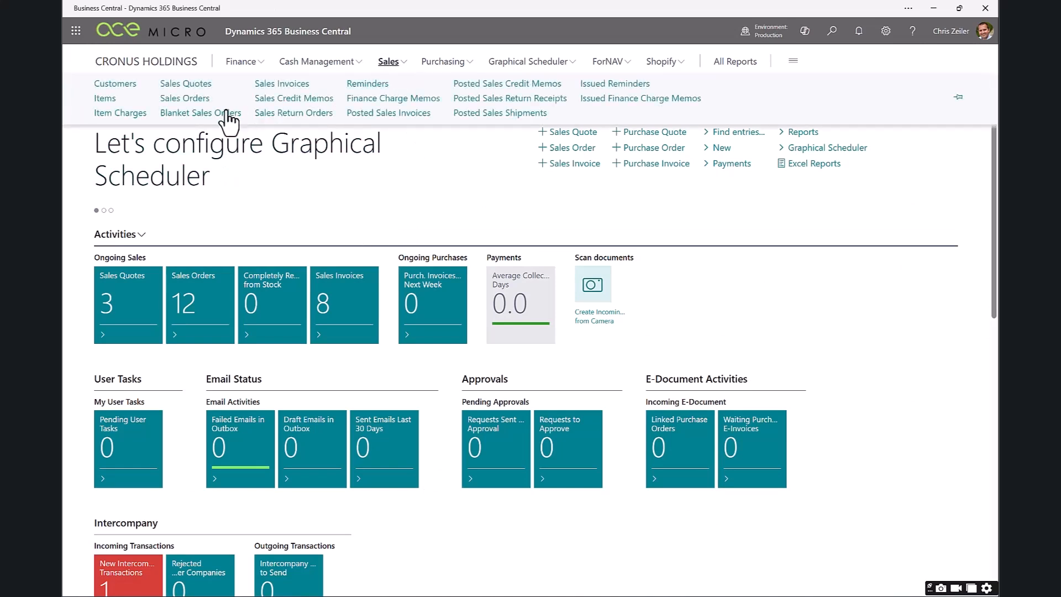
pyautogui.click(187, 99)
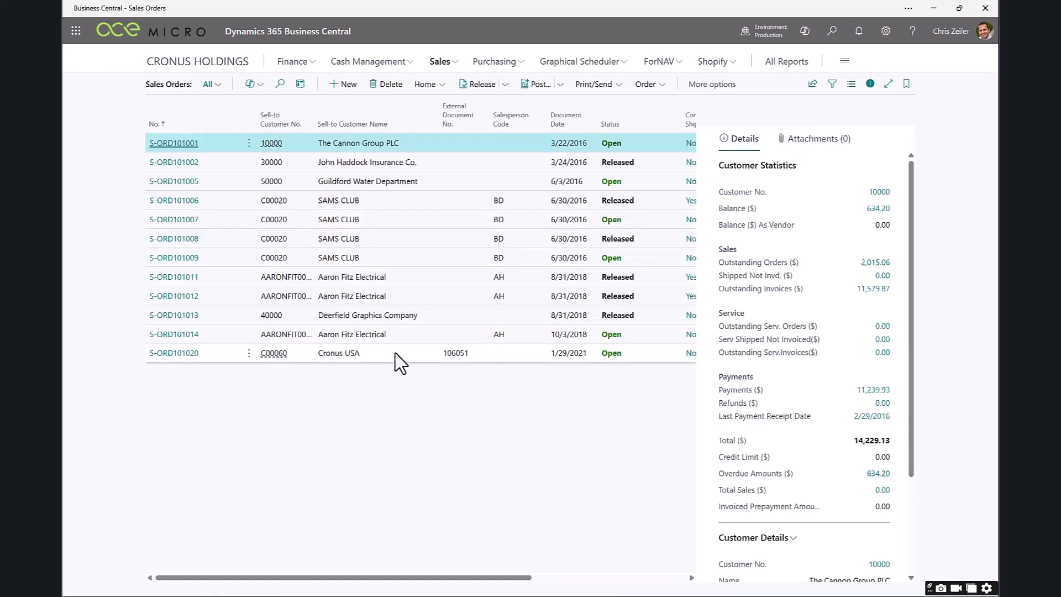
pyautogui.click(396, 353)
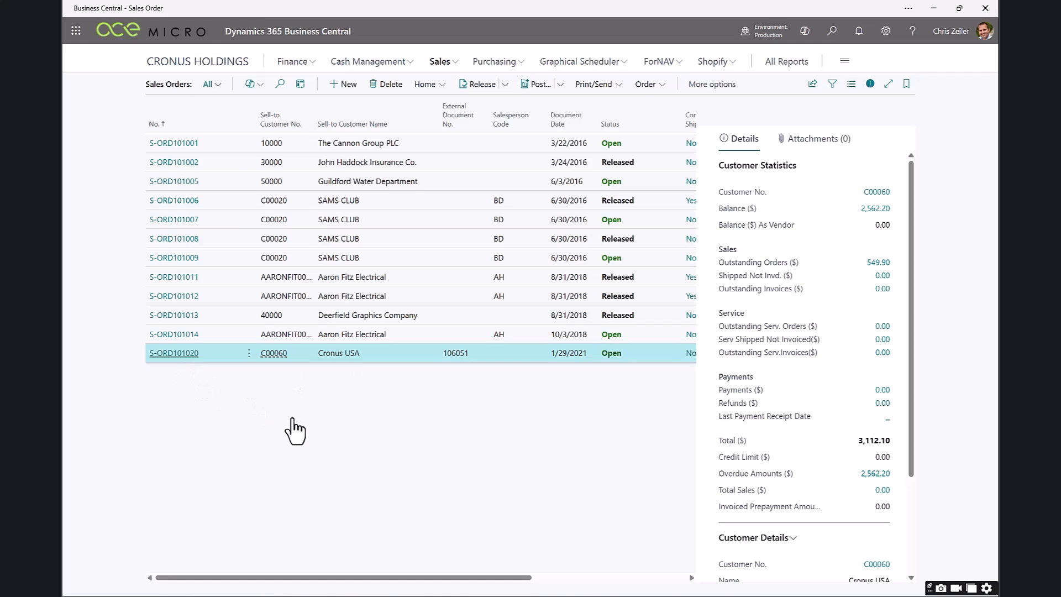
pyautogui.press('Return')
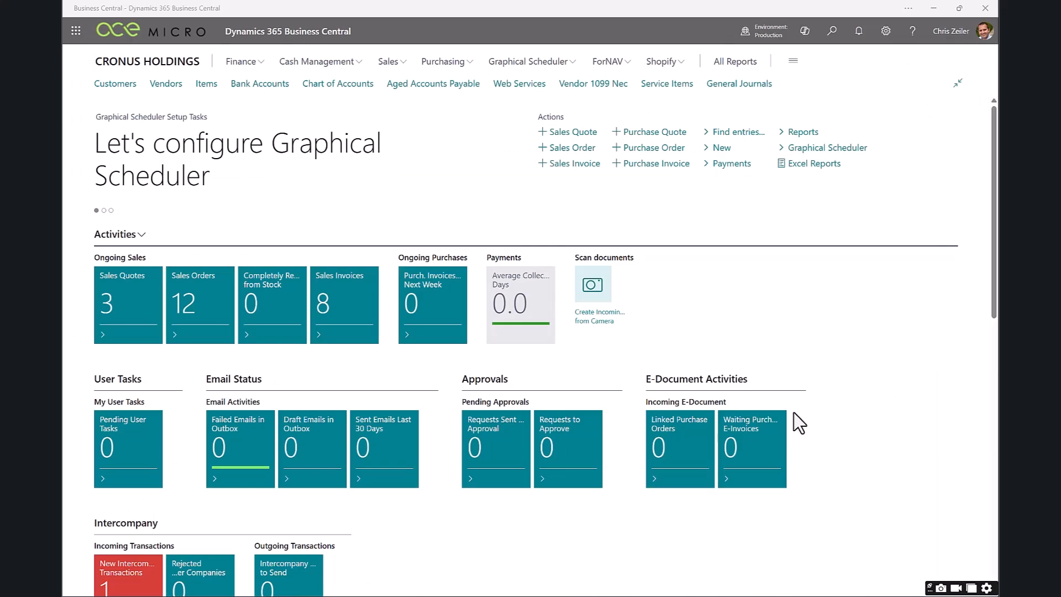
# Open Intercompany Inbox Transactions from the Cronus Holdings home page and review the journal line details of the CUSA invoice transaction.
pyautogui.click(186, 70)
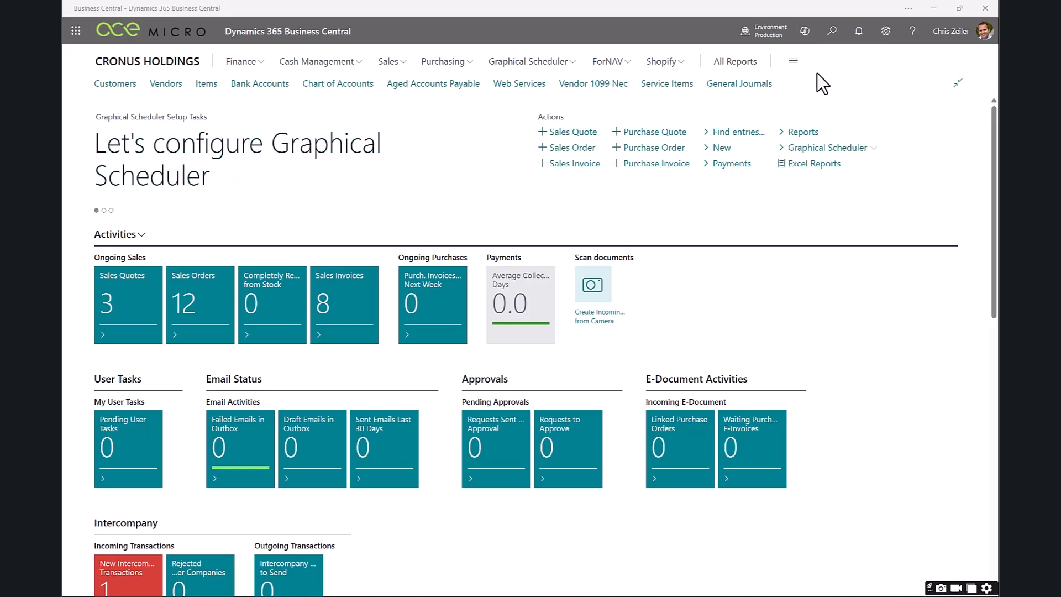
pyautogui.click(832, 31)
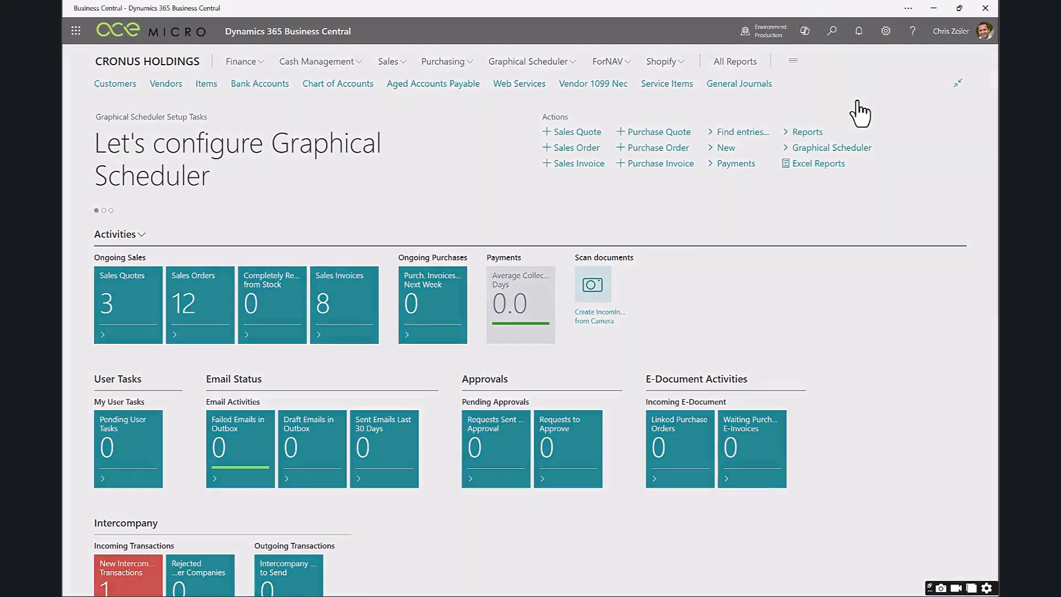
pyautogui.write('intercompany inbox')
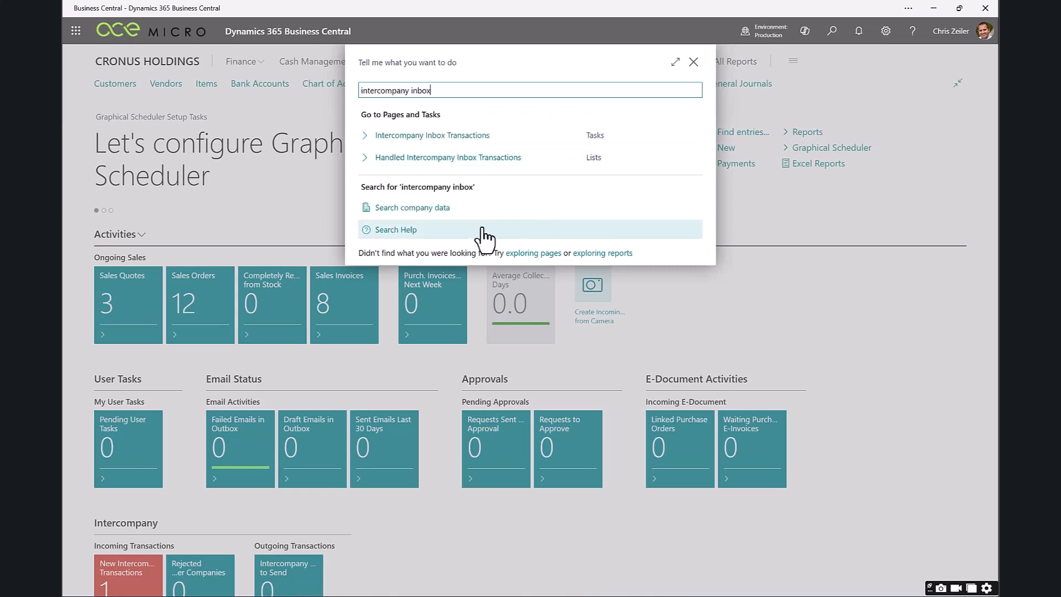
pyautogui.click(455, 138)
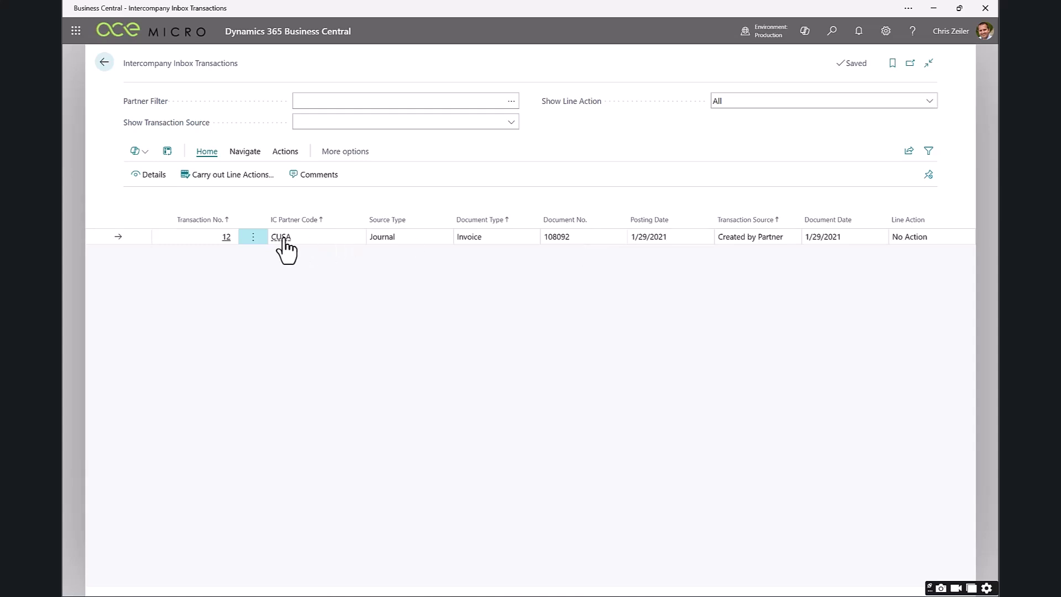
pyautogui.click(146, 176)
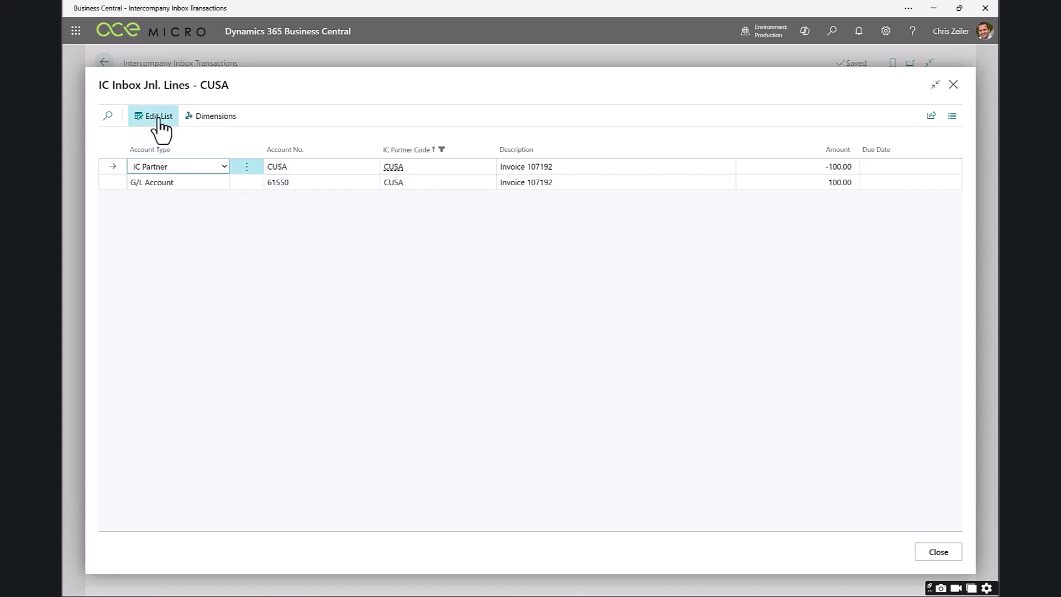
pyautogui.click(954, 85)
# Set the CUSA transaction's line action to Accept and carry out the line actions with today's date as the journal posting date.
pyautogui.click(920, 241)
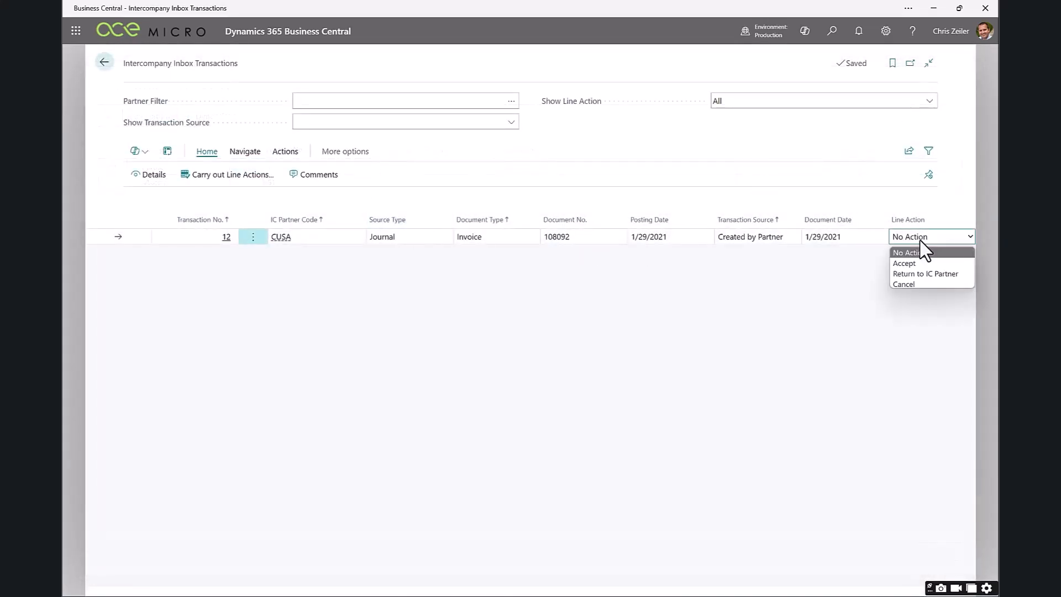
pyautogui.click(910, 263)
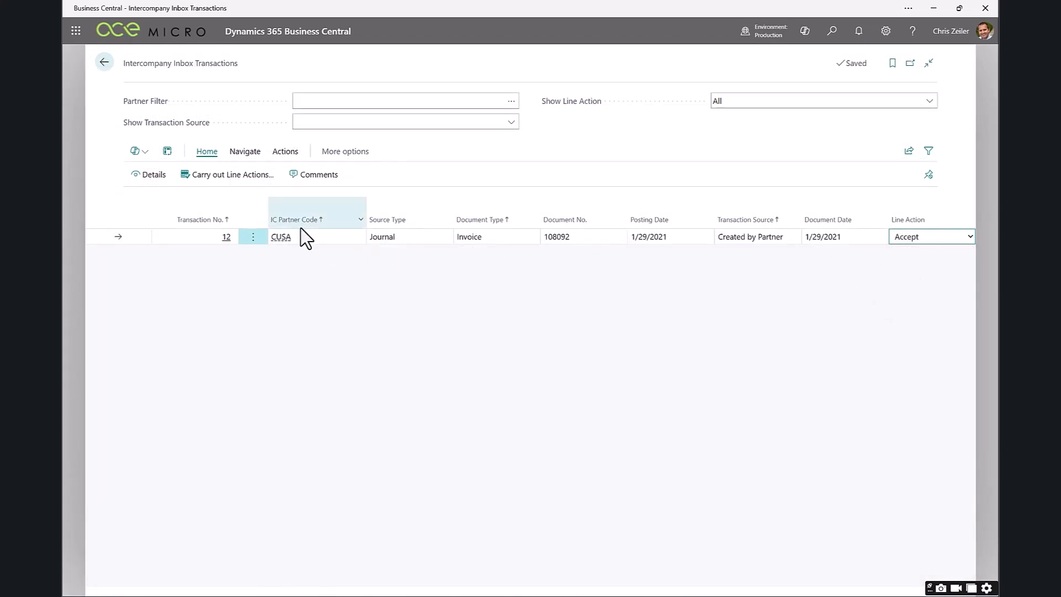
pyautogui.click(232, 174)
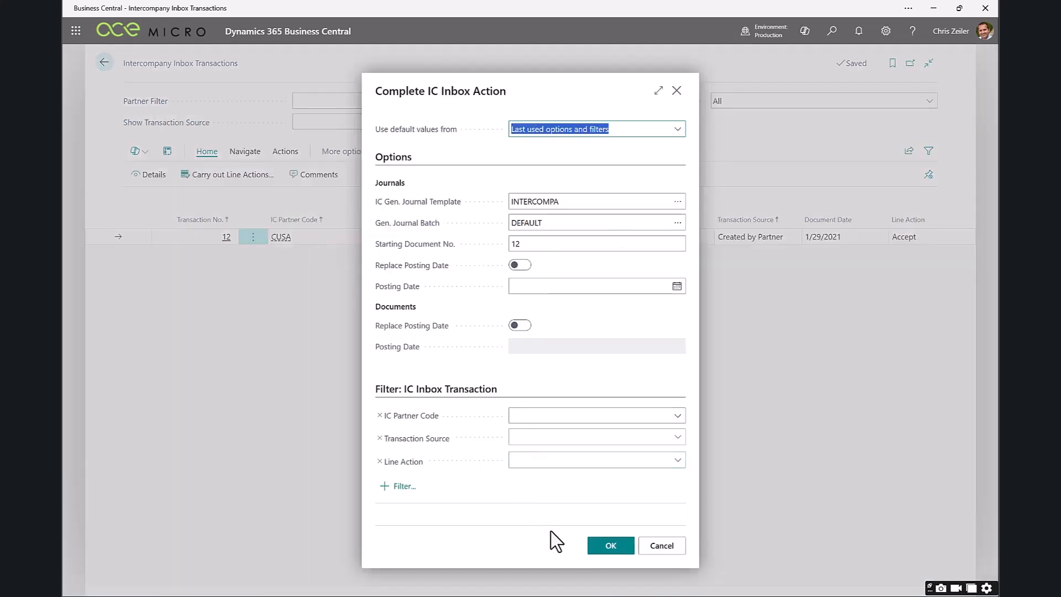
pyautogui.click(559, 286)
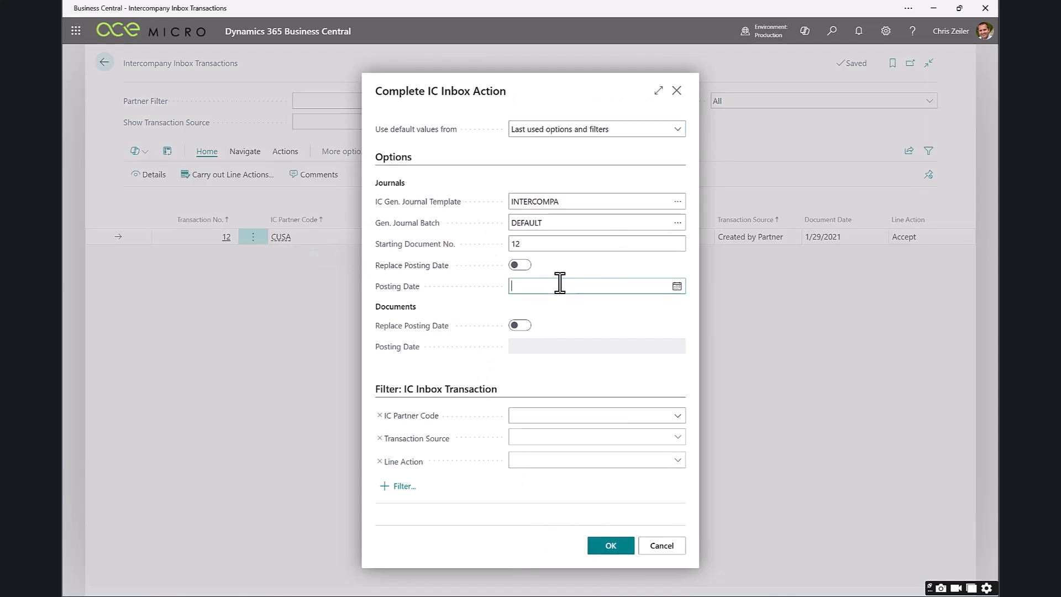
pyautogui.write('t')
pyautogui.press('Tab')
pyautogui.click(611, 546)
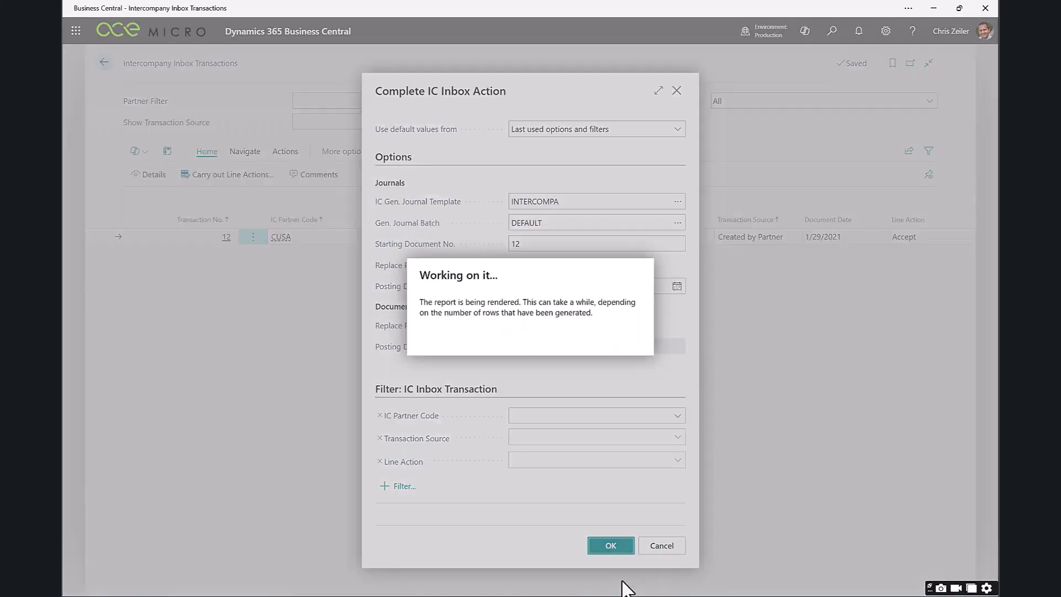